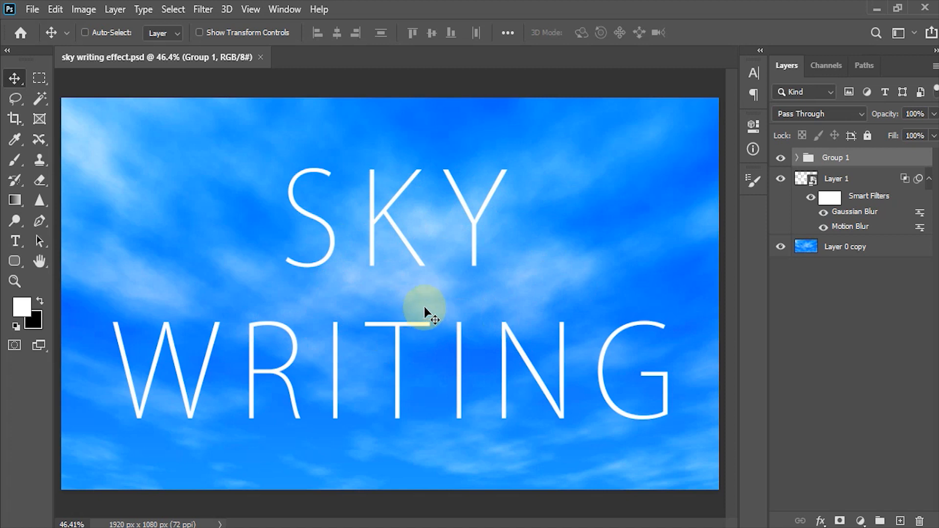
click(782, 158)
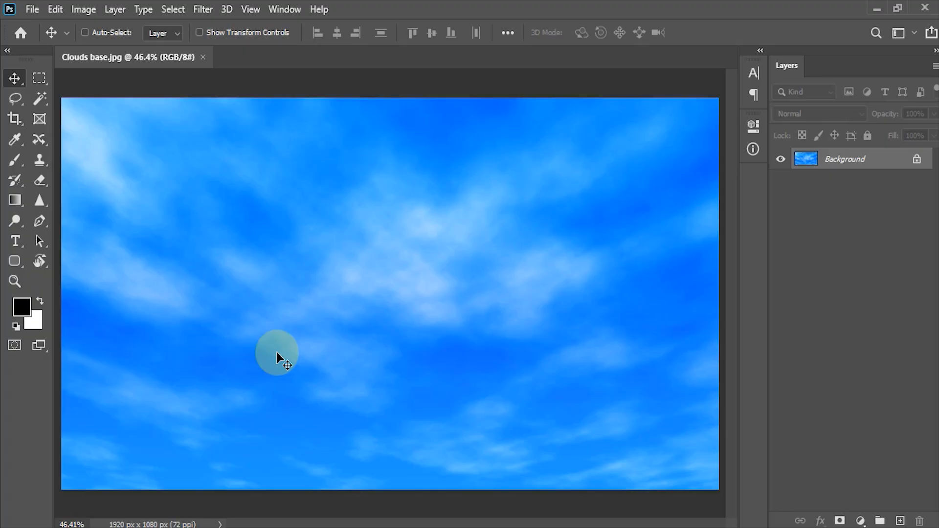
- Add the text "SKY" and "WRITING" on two lines over the clouds, and move it to the middle of the canvas
click(16, 241)
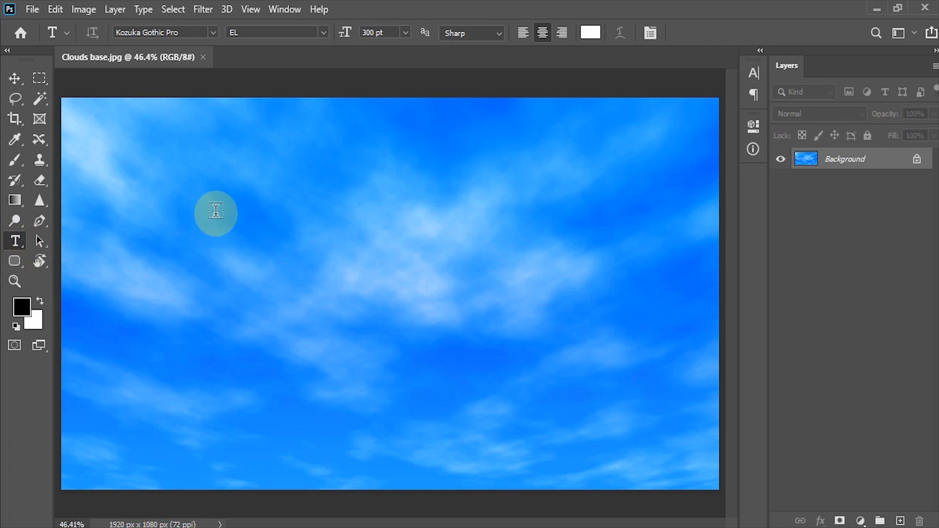
click(201, 202)
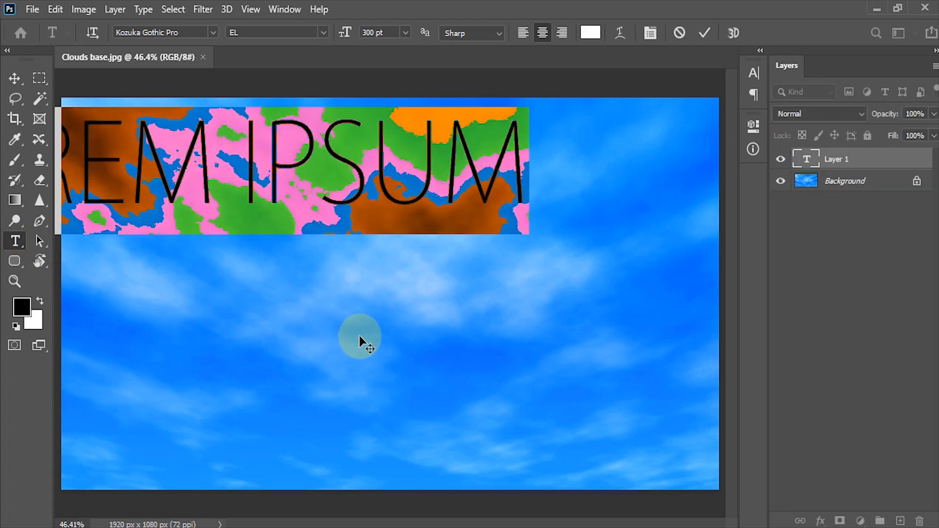
text(SKY)
key(Return)
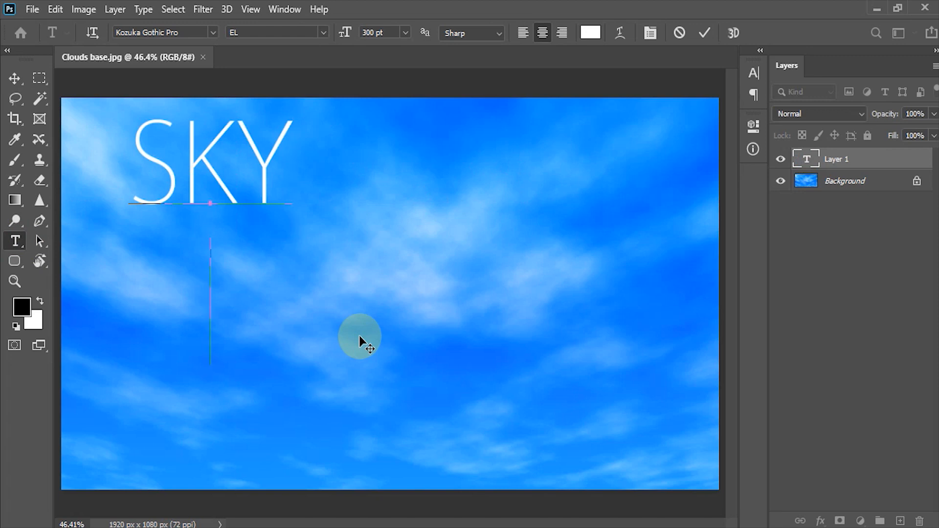
text(WRITING)
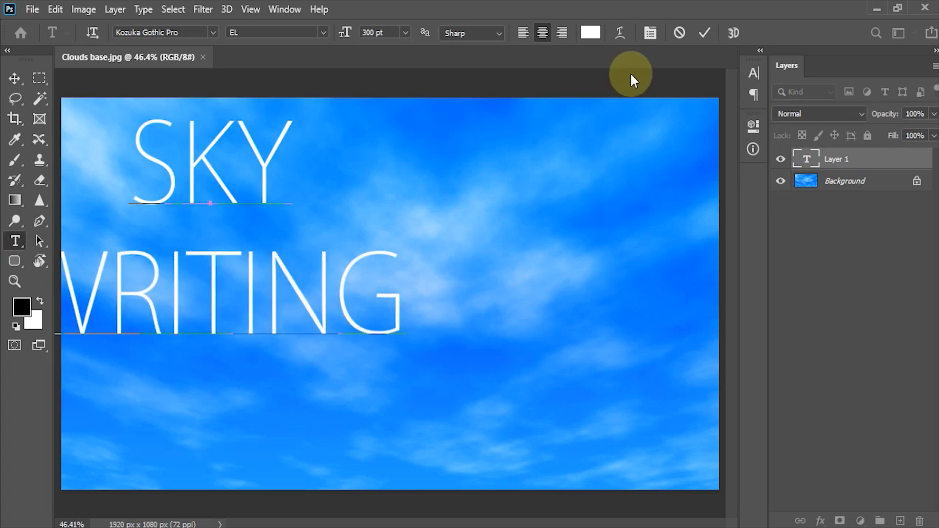
click(705, 34)
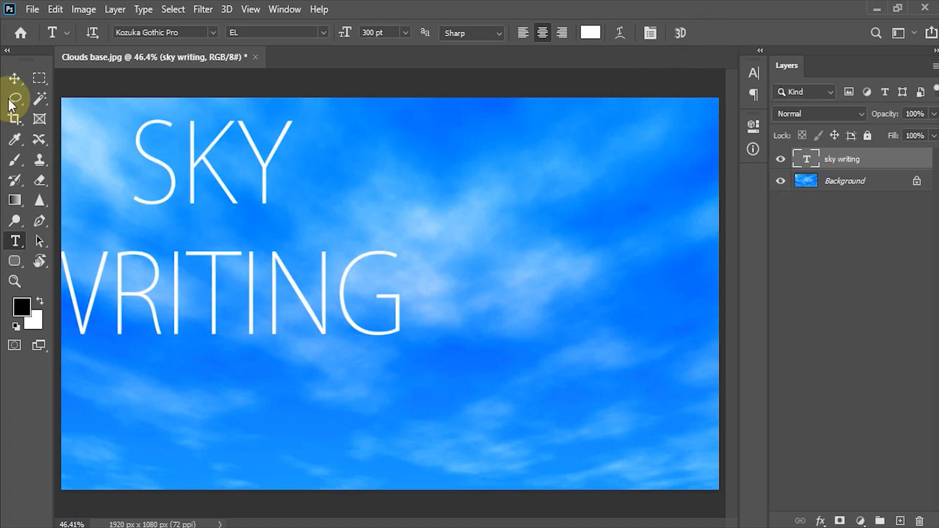
click(14, 78)
drag(201, 223, 385, 292)
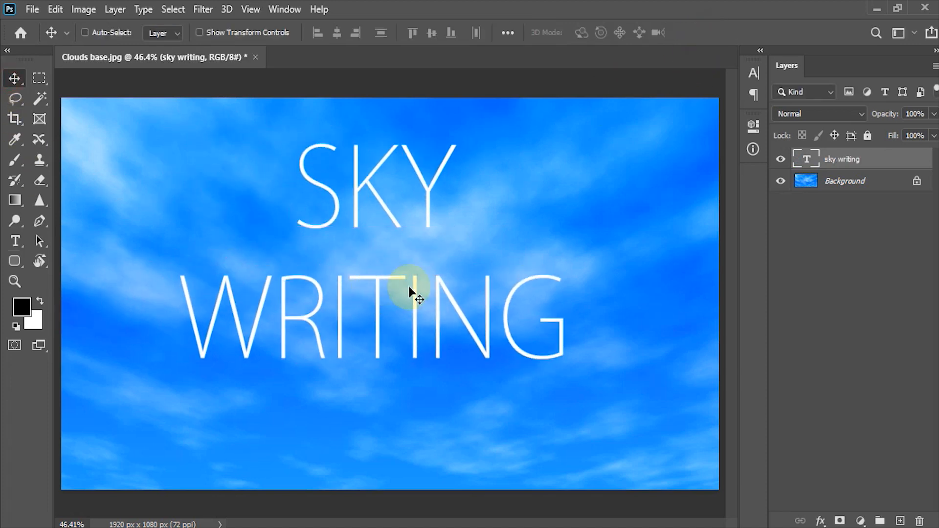
- Set the font size of the SKY WRITING text to 350 pt
click(756, 72)
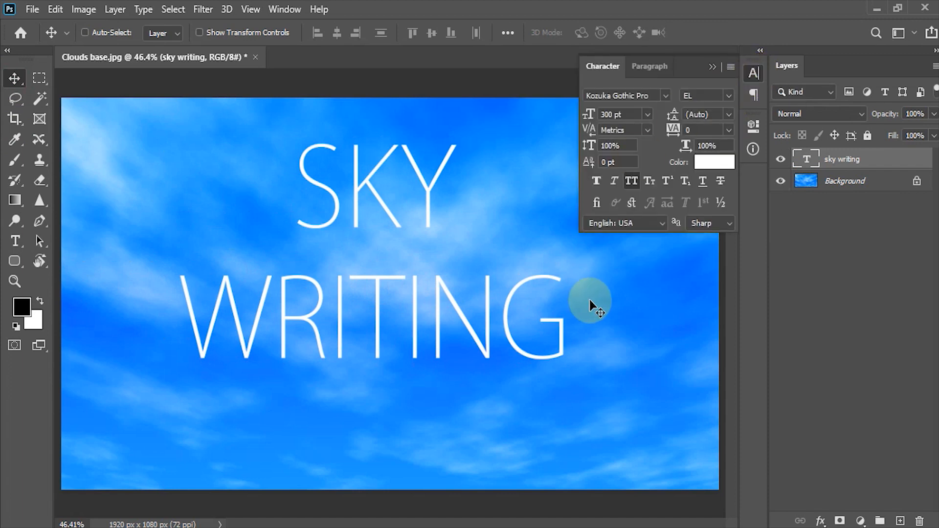
click(621, 114)
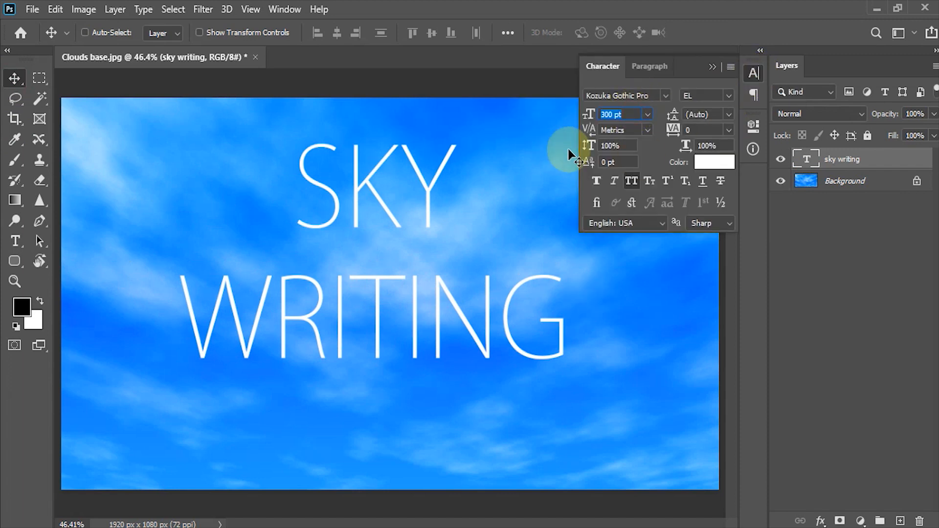
text(350)
key(Return)
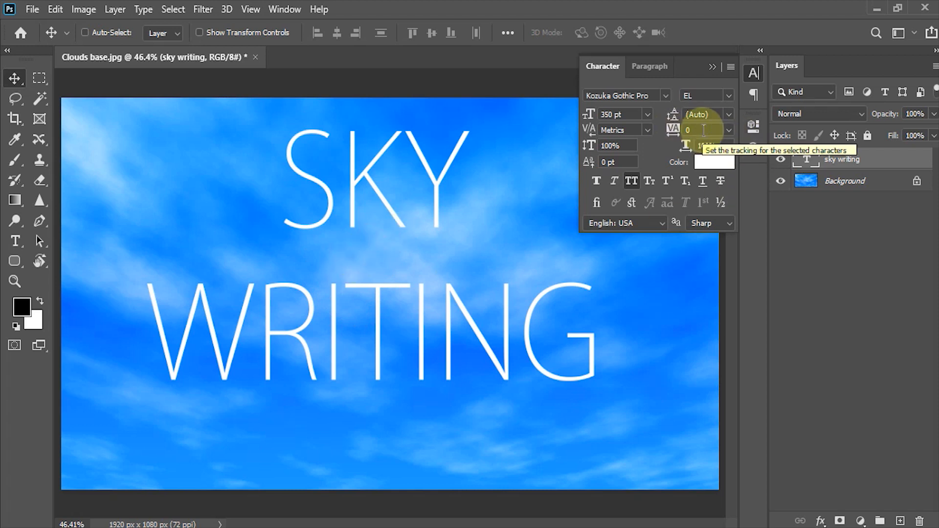
- Set the text's tracking to 150 and shift it slightly downward to centre it vertically on the canvas
click(703, 129)
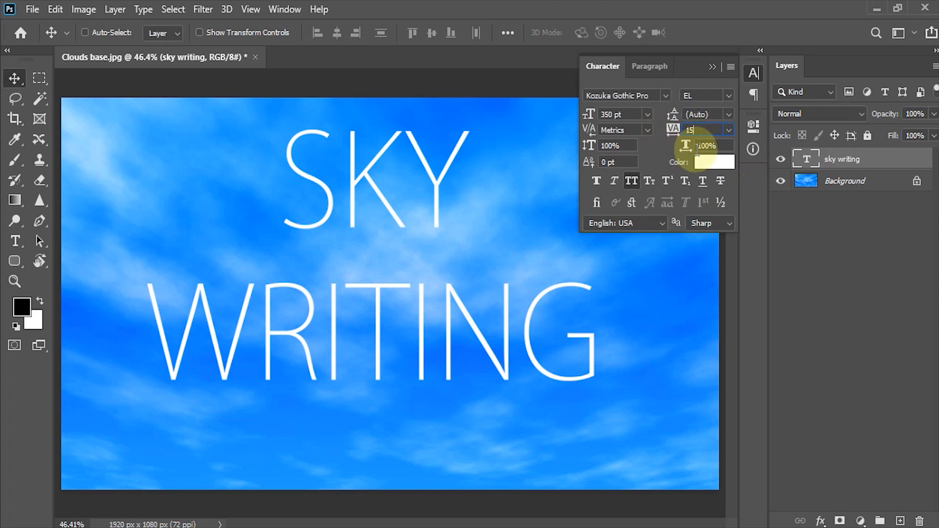
key(Return)
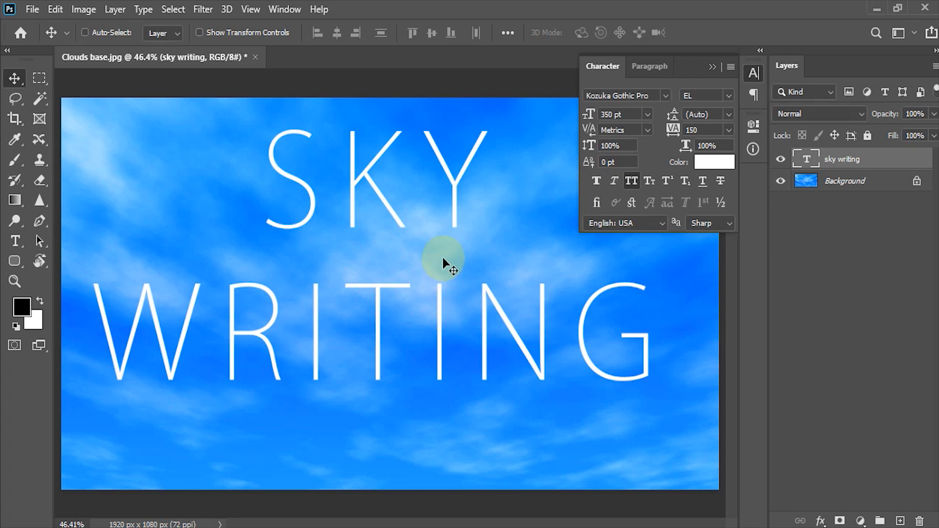
drag(443, 252, 443, 278)
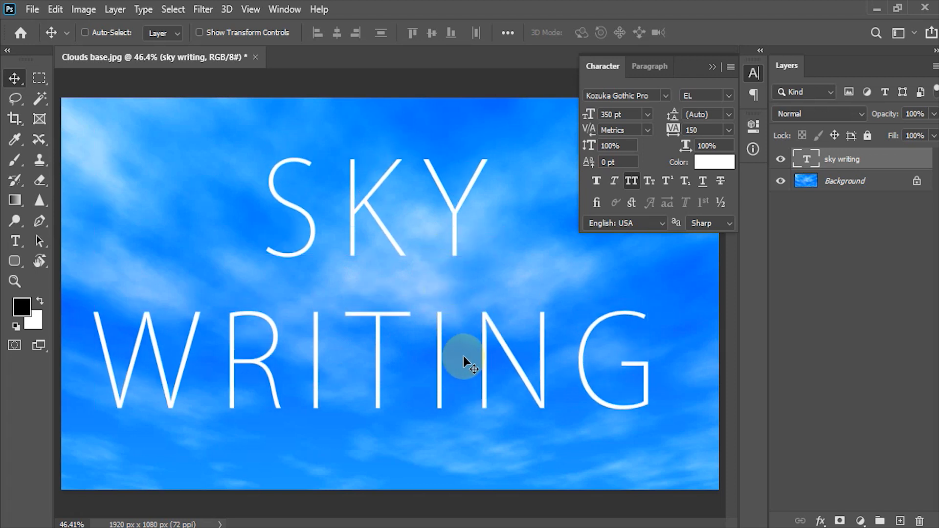
click(756, 72)
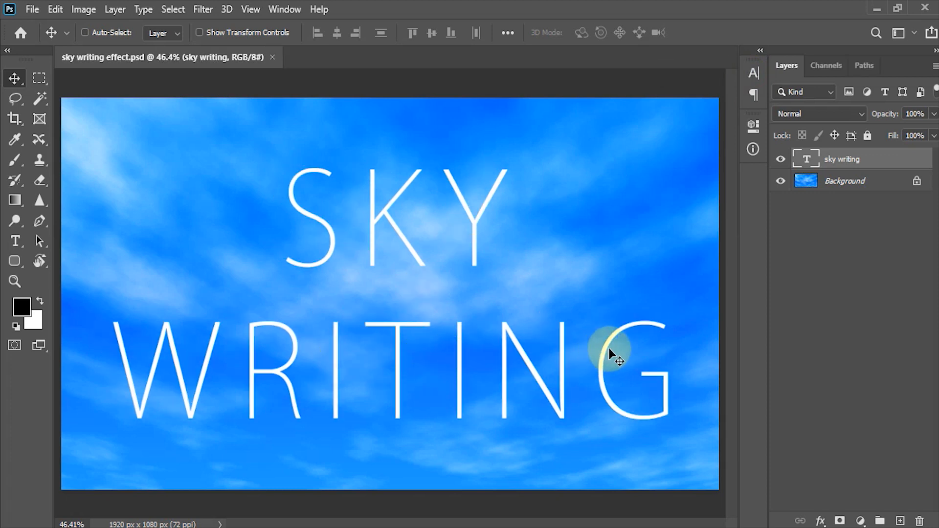
- Load the sky writing text layer's outline as a selection and add a new empty layer above it
ctrl+click(807, 160)
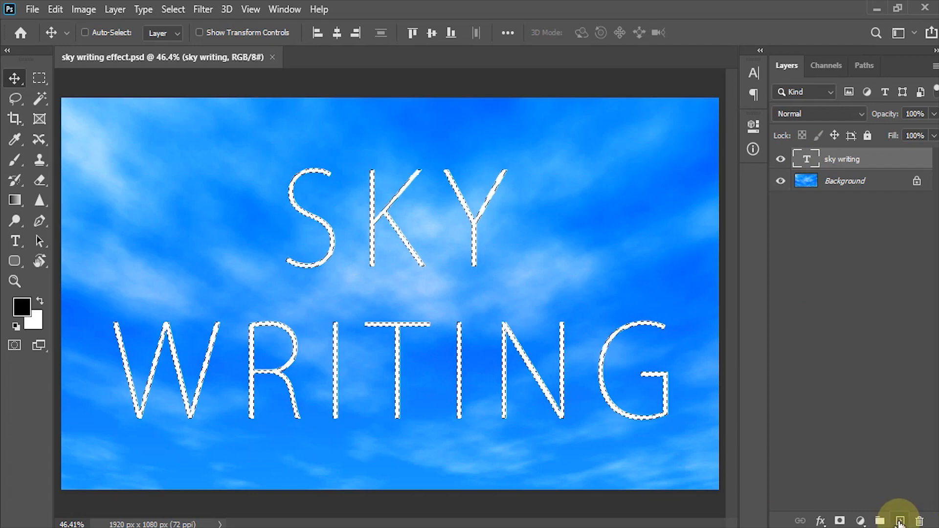
click(900, 522)
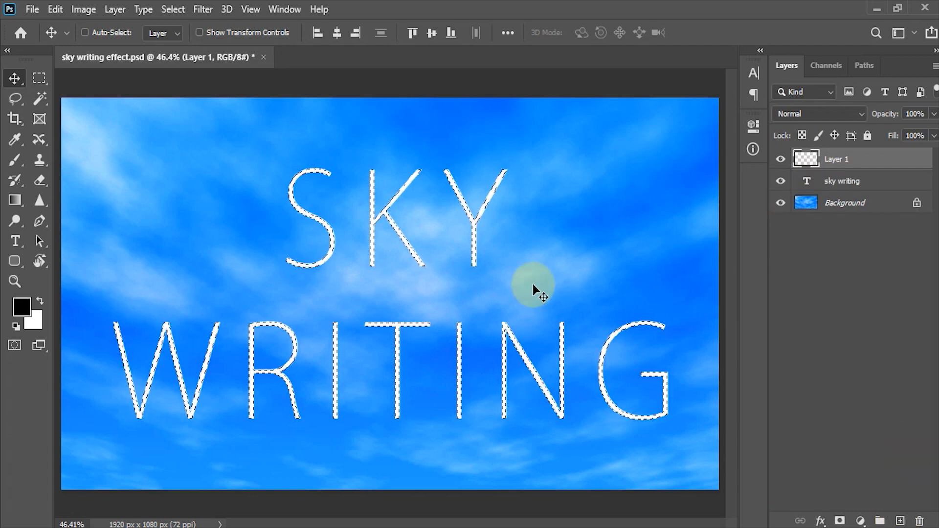
- Convert the text selection into a work path with a tolerance of 0.5 pixels
click(865, 64)
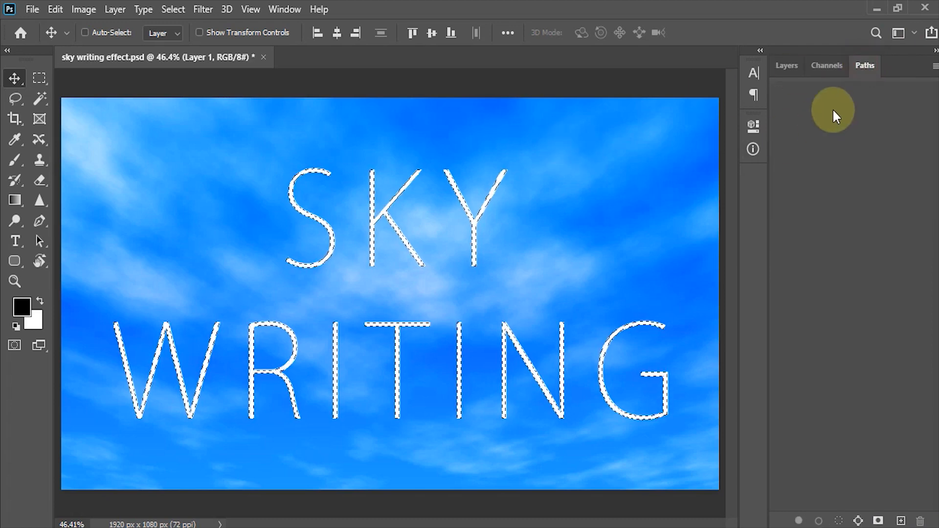
click(288, 9)
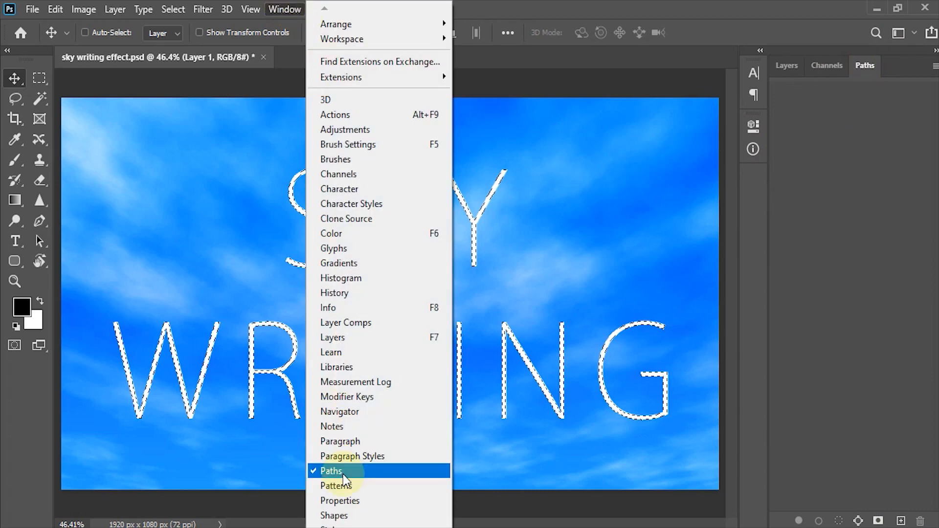
click(864, 64)
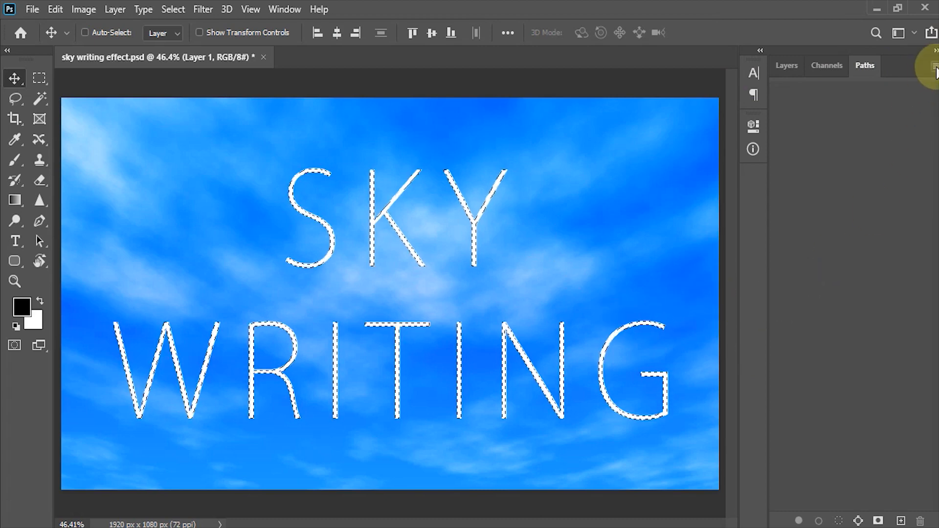
click(935, 66)
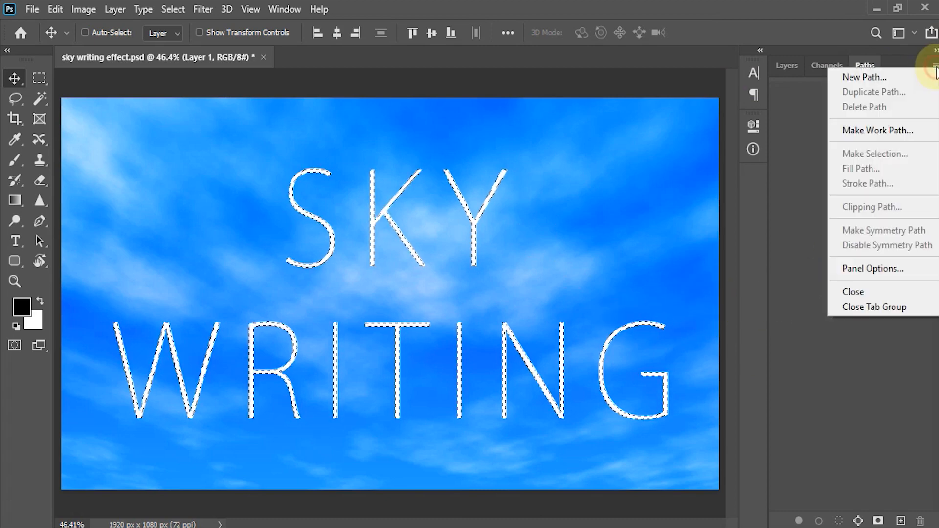
click(862, 130)
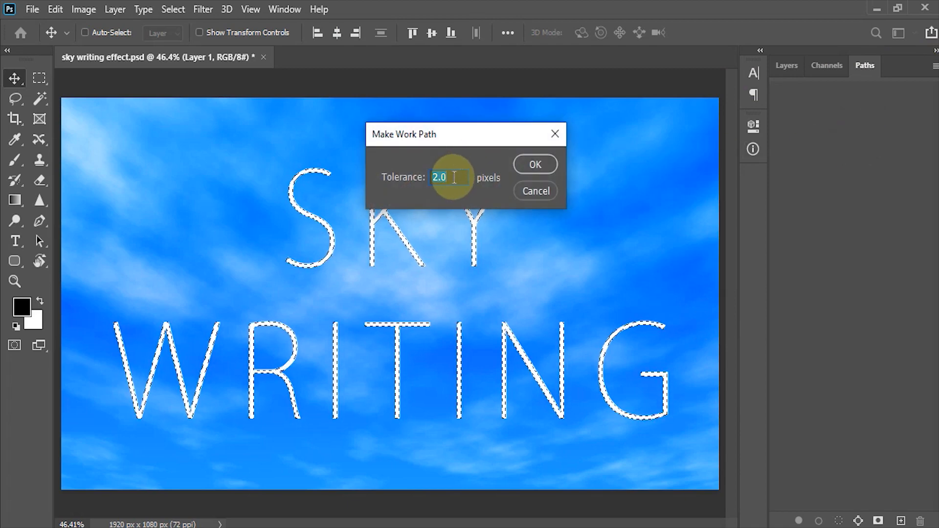
text(0.5)
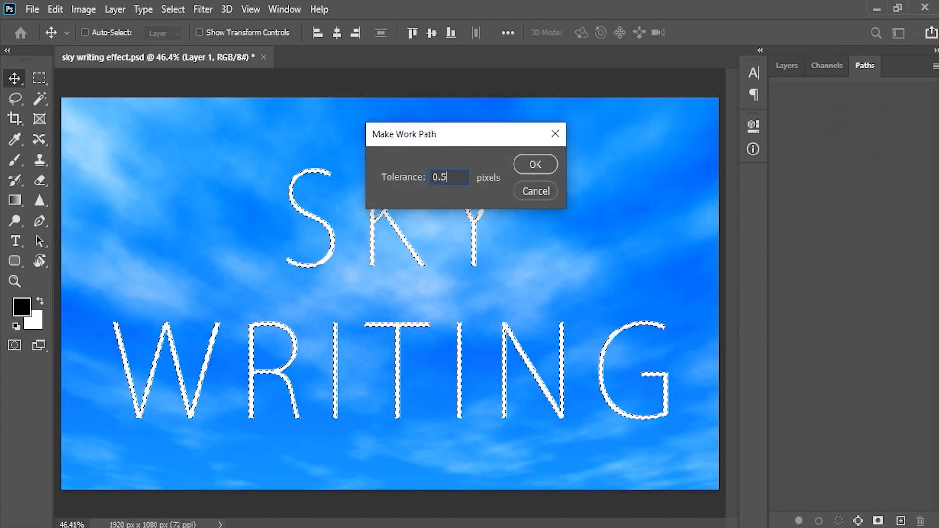
click(529, 166)
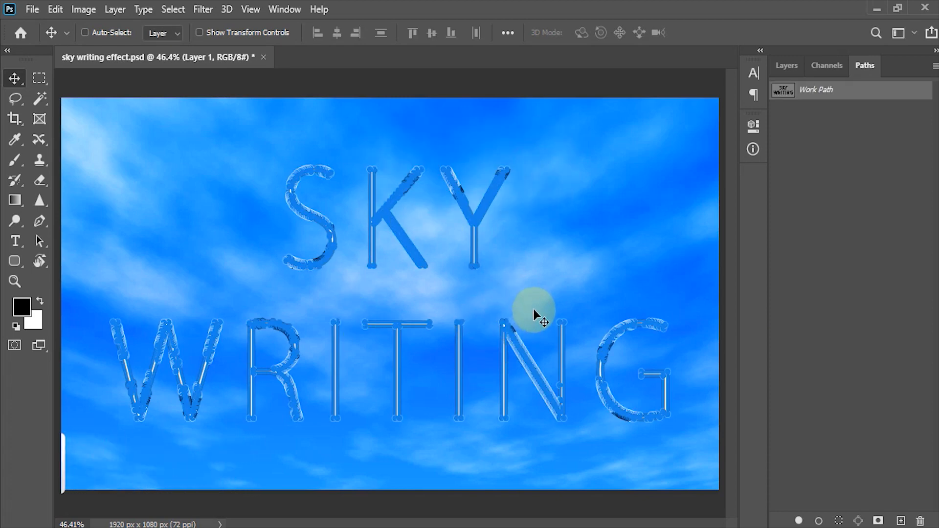
- Hide the sky writing text layer and activate the Brush tool with white as the foreground colour
click(789, 65)
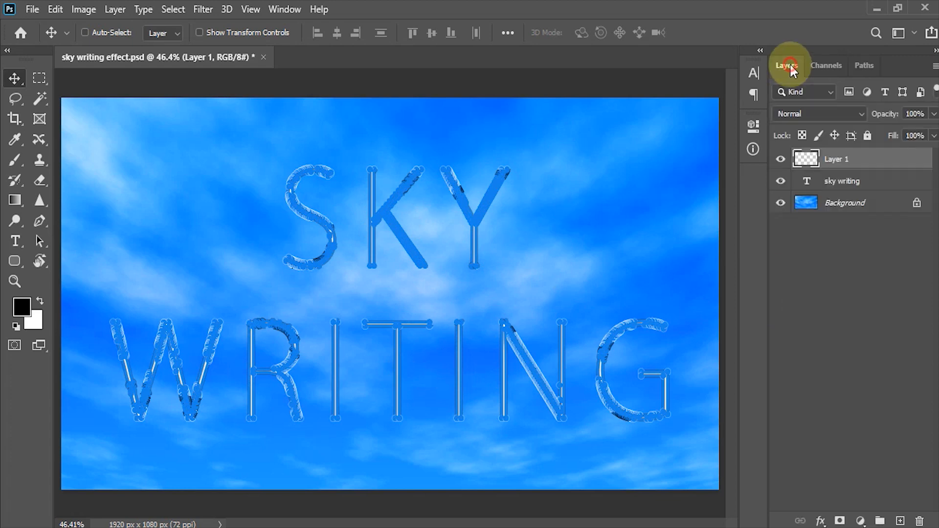
click(781, 181)
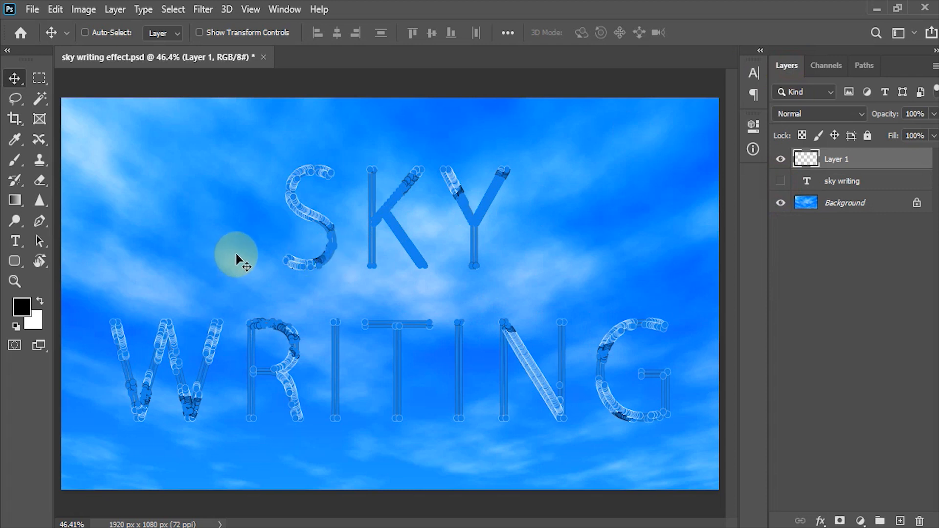
key(b)
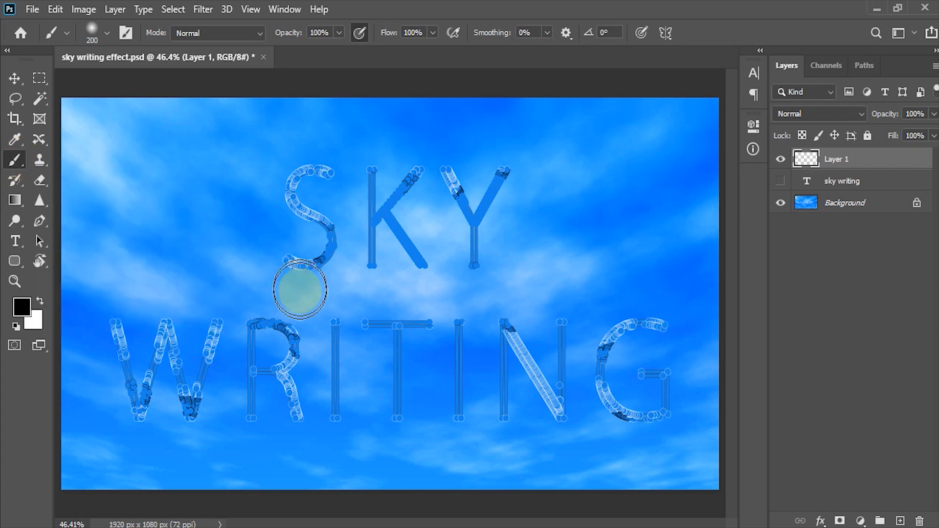
key(x)
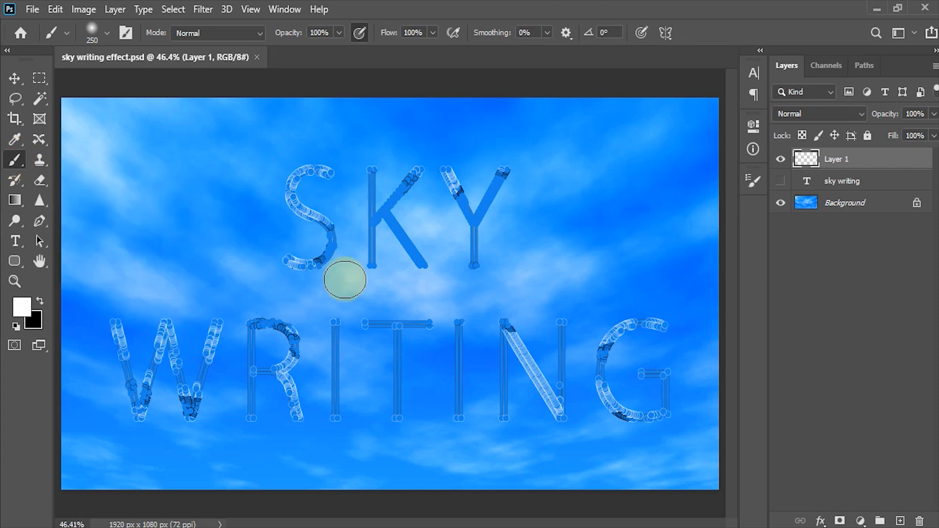
- Set the brush tip size to 125 px in the brush settings
key(F5)
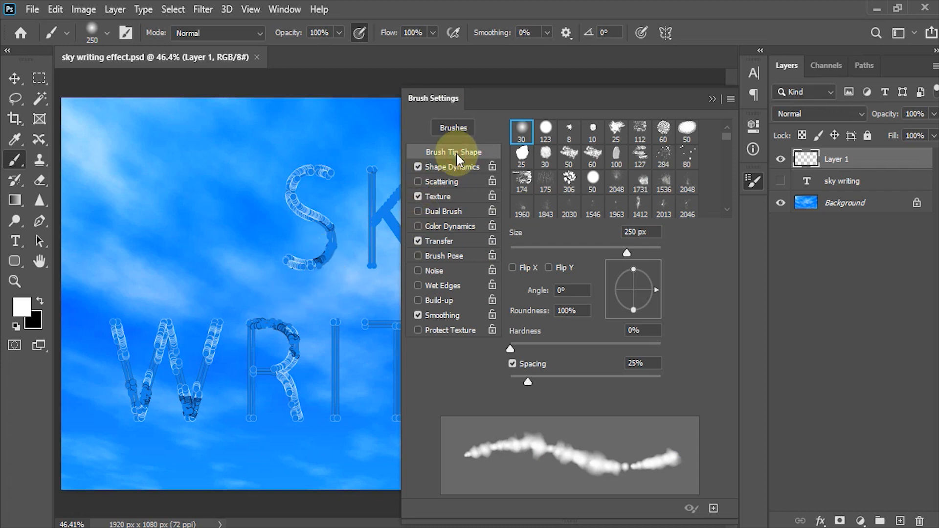
double_click(636, 232)
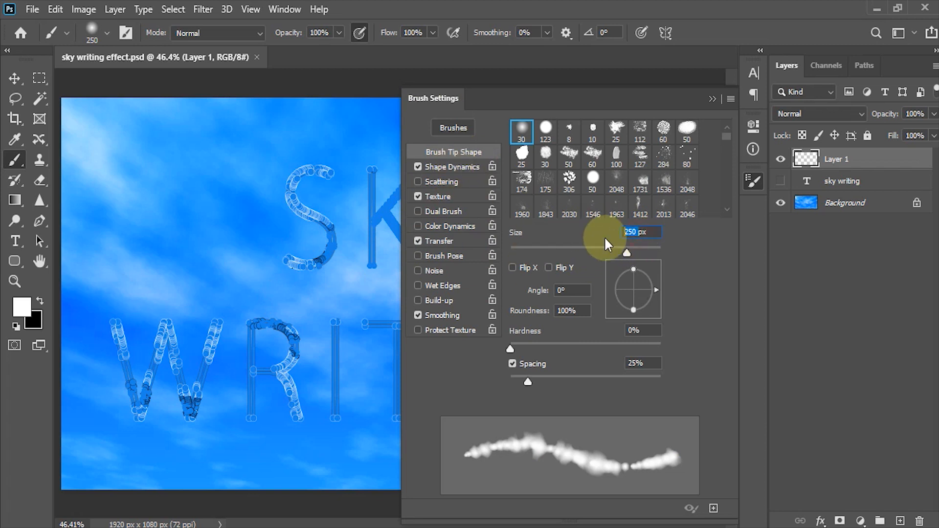
text(125)
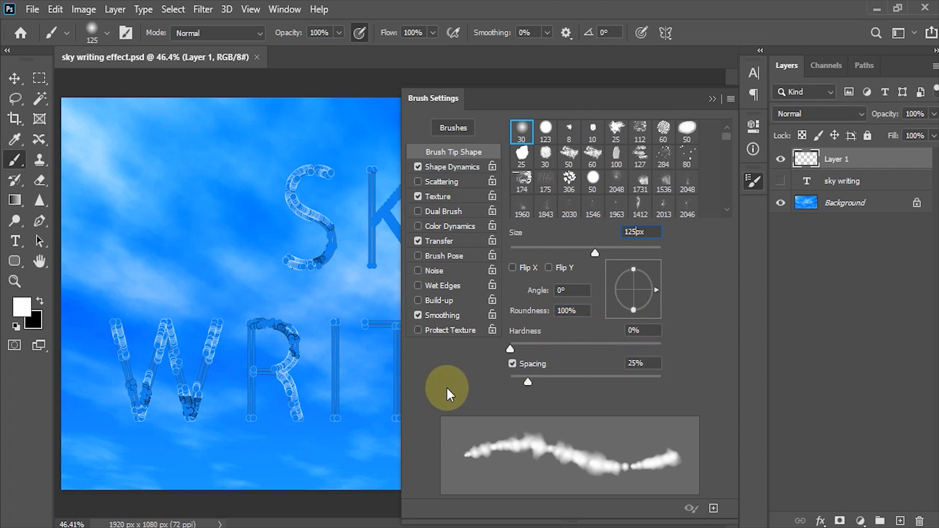
key(Return)
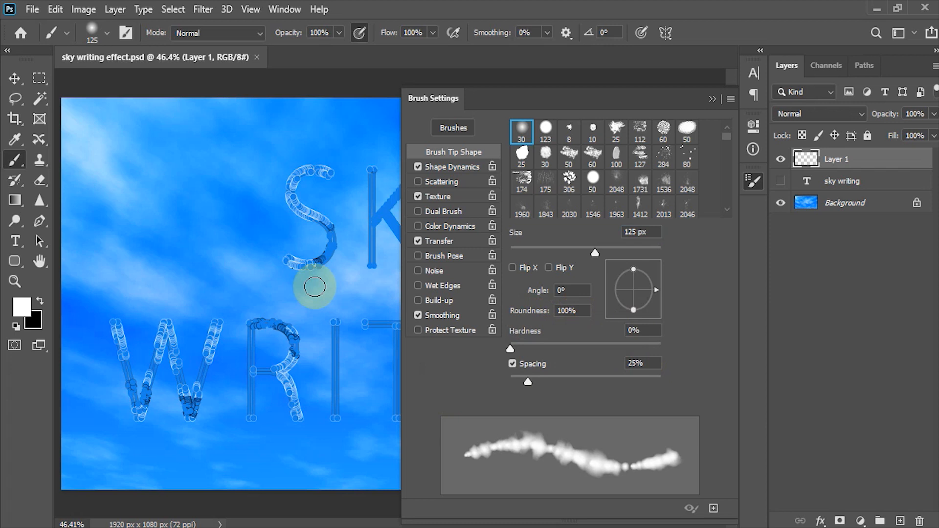
- Turn off the size jitter control in the brush's Shape Dynamics
click(453, 167)
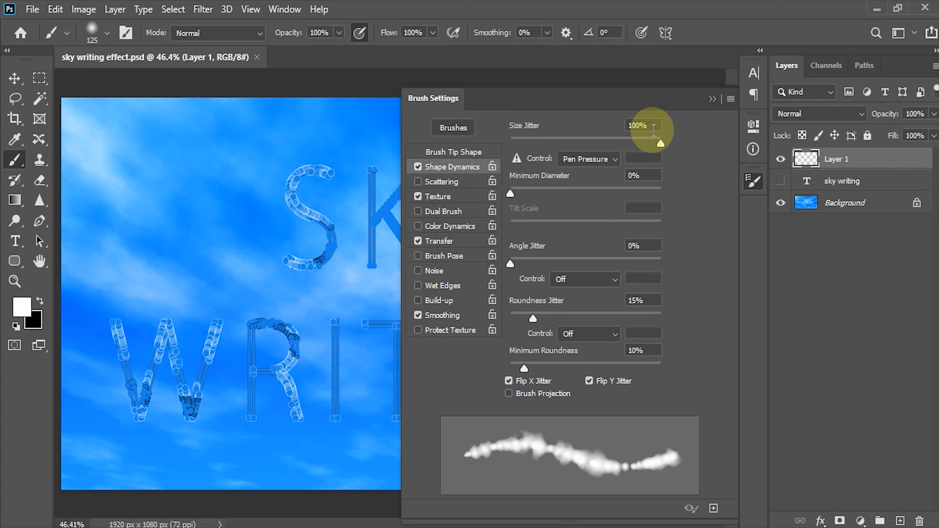
click(615, 158)
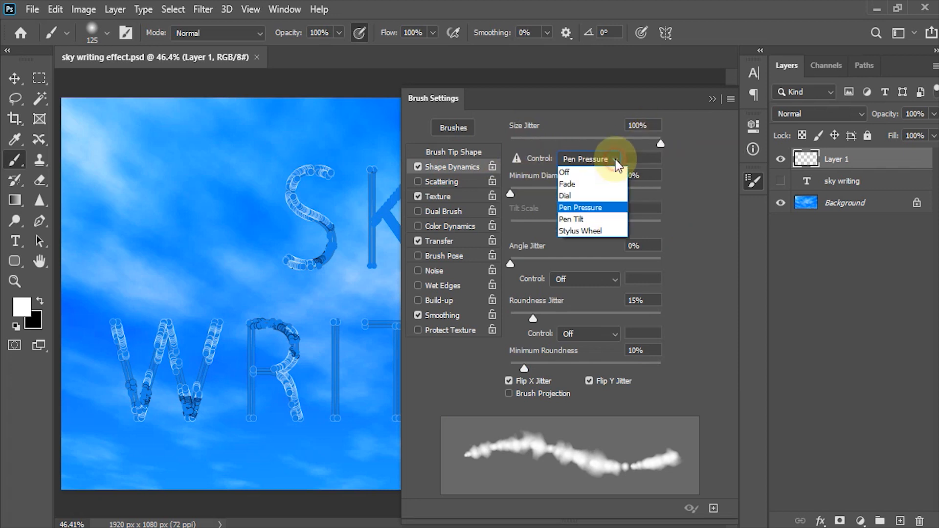
click(566, 173)
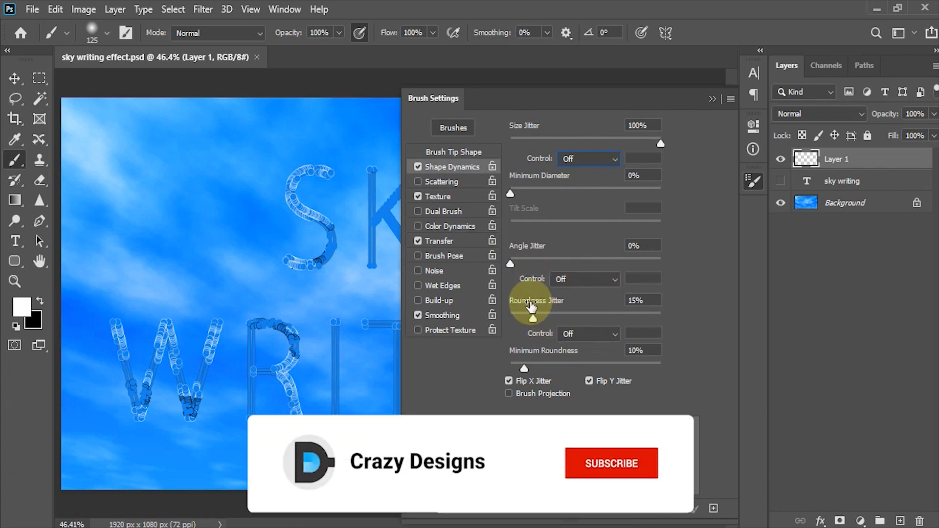
- Set the brush's Roundness Jitter to 30% and Minimum Roundness to 25%
click(636, 301)
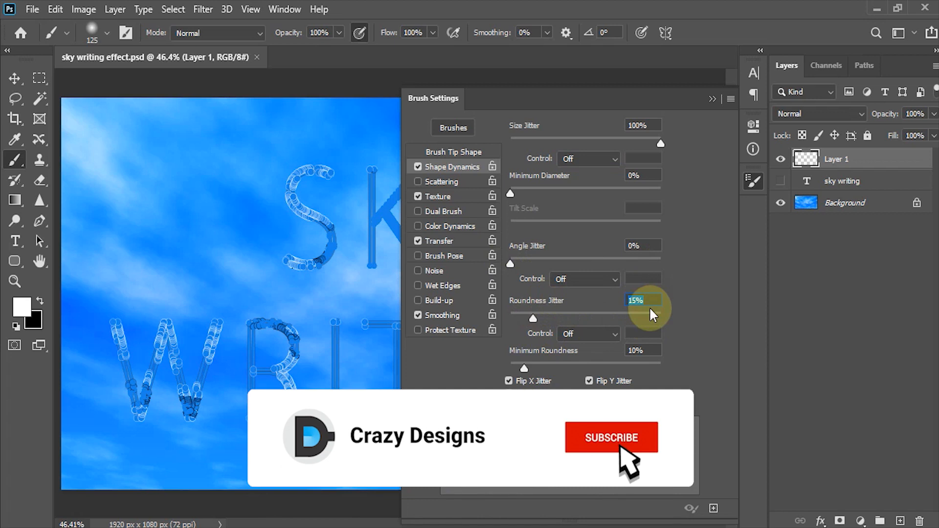
text(3)
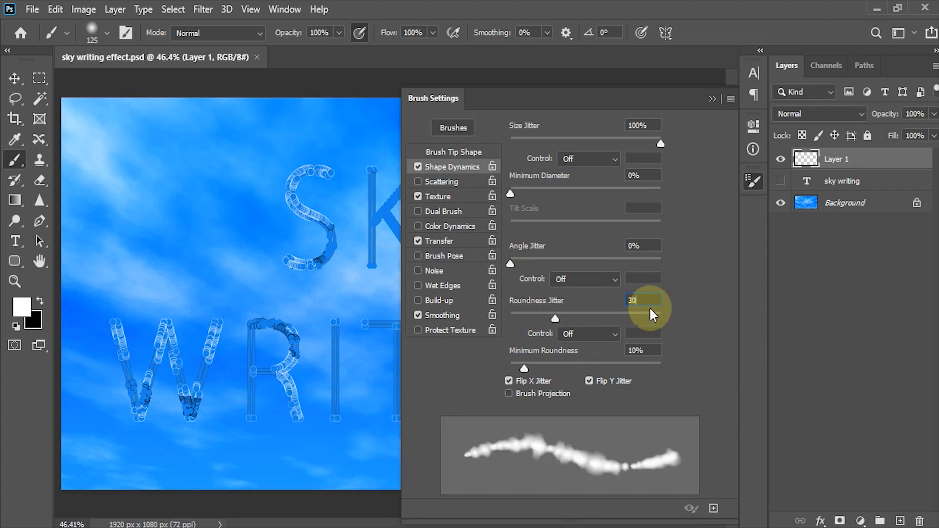
text(0)
key(Tab)
click(642, 351)
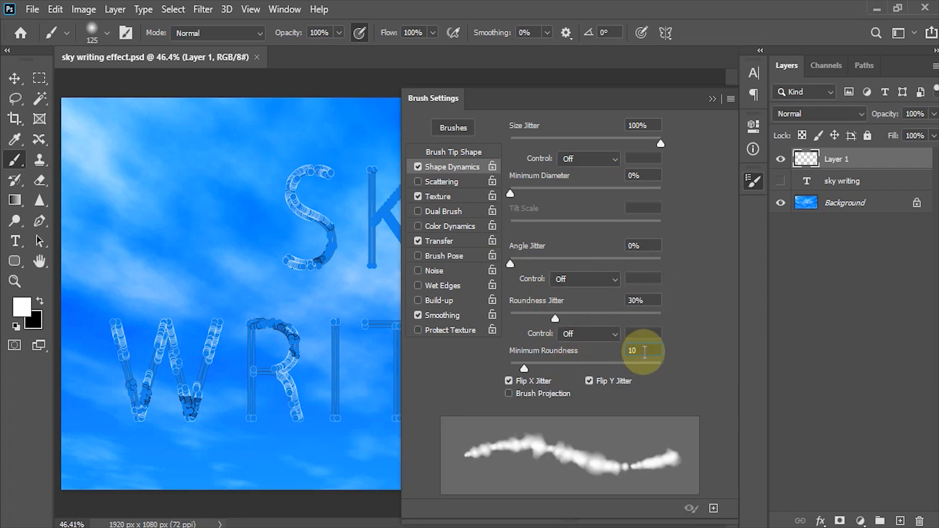
double_click(641, 351)
text(25)
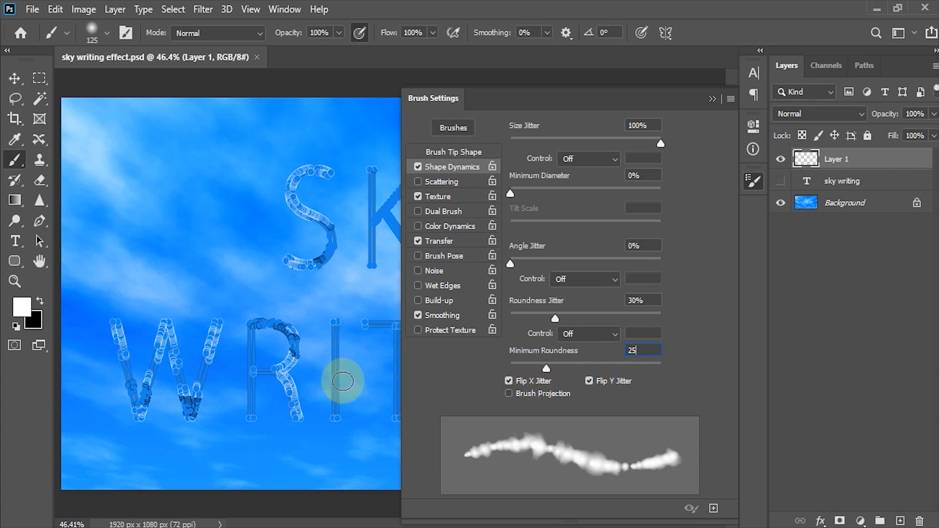
key(Return)
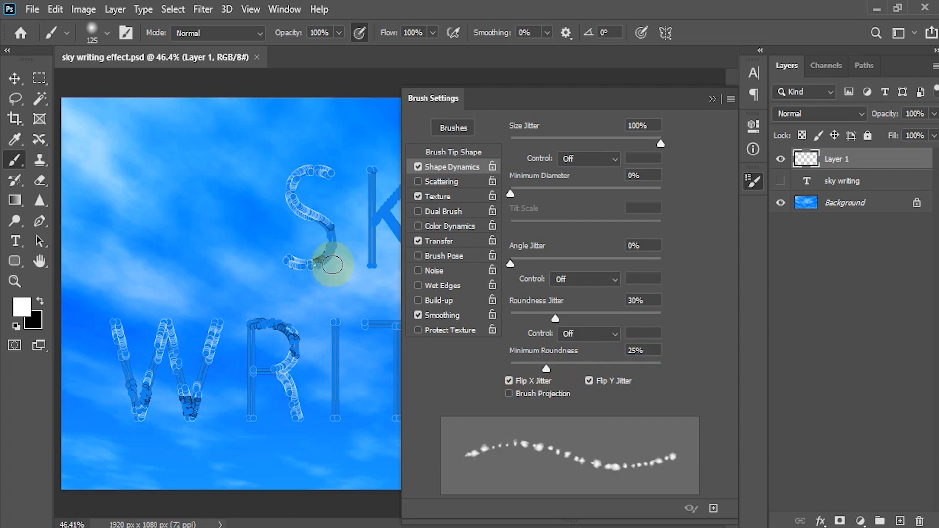
- Choose the soft grey cloud-like pattern in the last row of the Patterns group as the brush texture
click(433, 196)
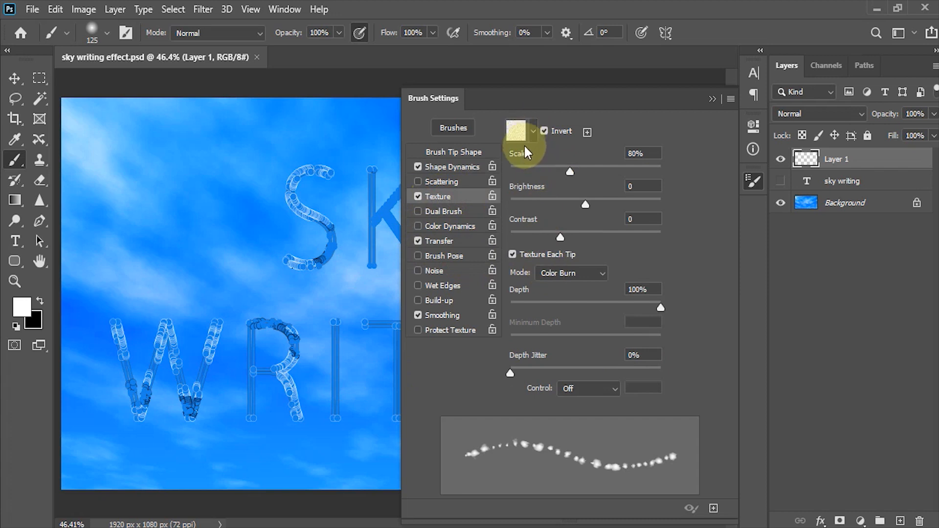
click(533, 131)
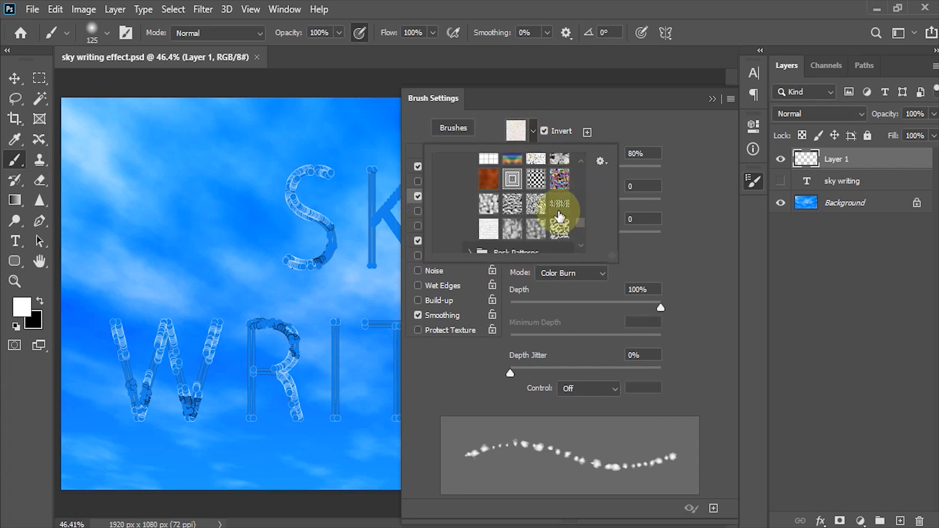
scroll(582, 218, up, 1)
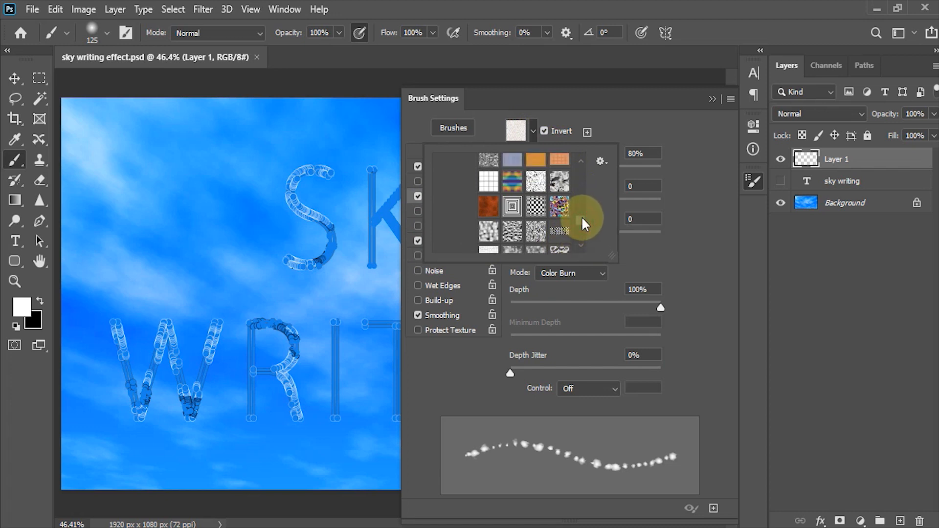
scroll(582, 218, down, 3)
scroll(581, 223, up, 1)
scroll(582, 209, up, 3)
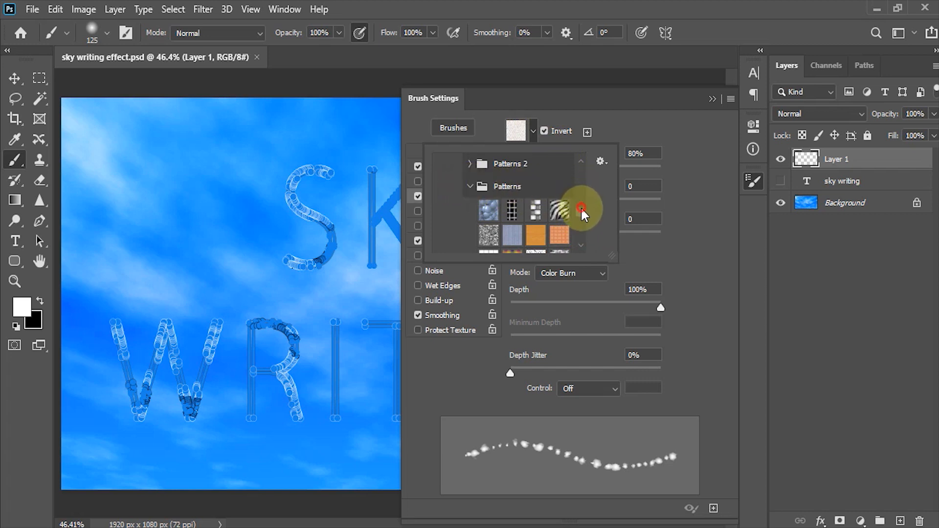
click(582, 246)
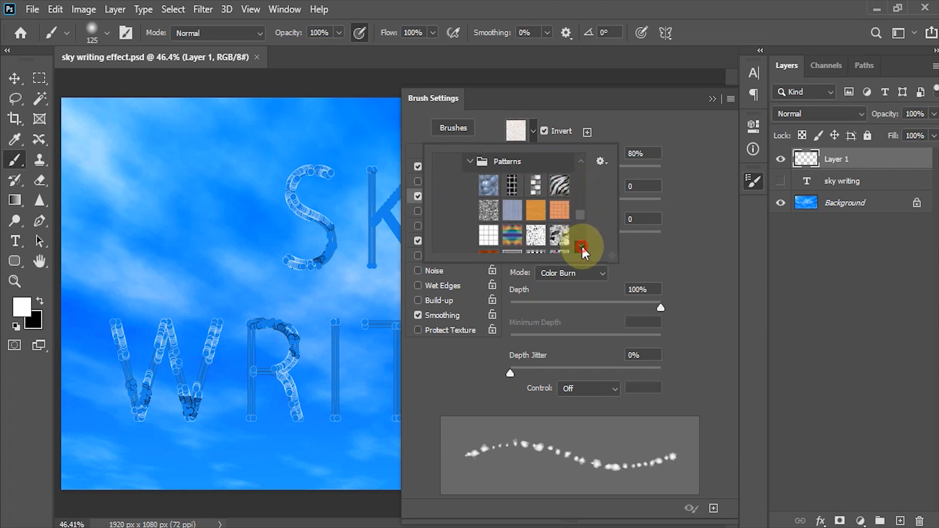
click(583, 245)
click(582, 245)
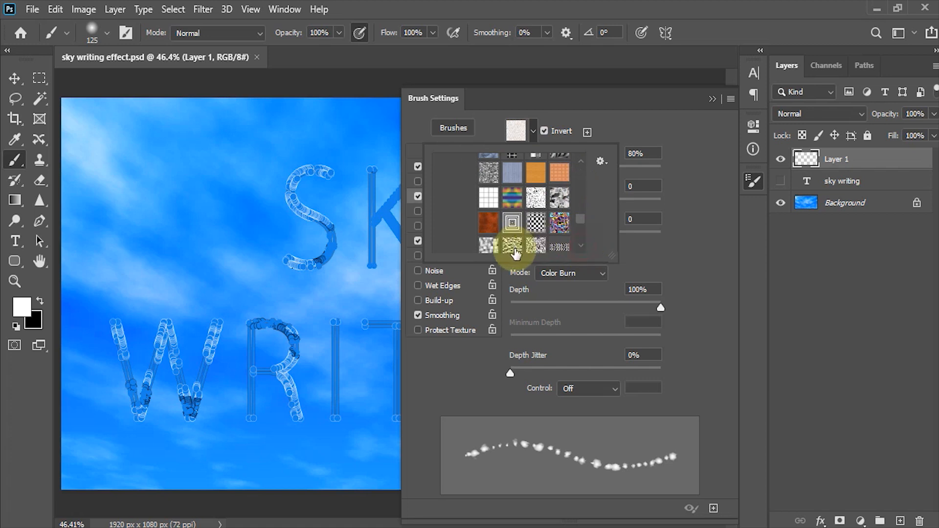
click(584, 245)
click(582, 245)
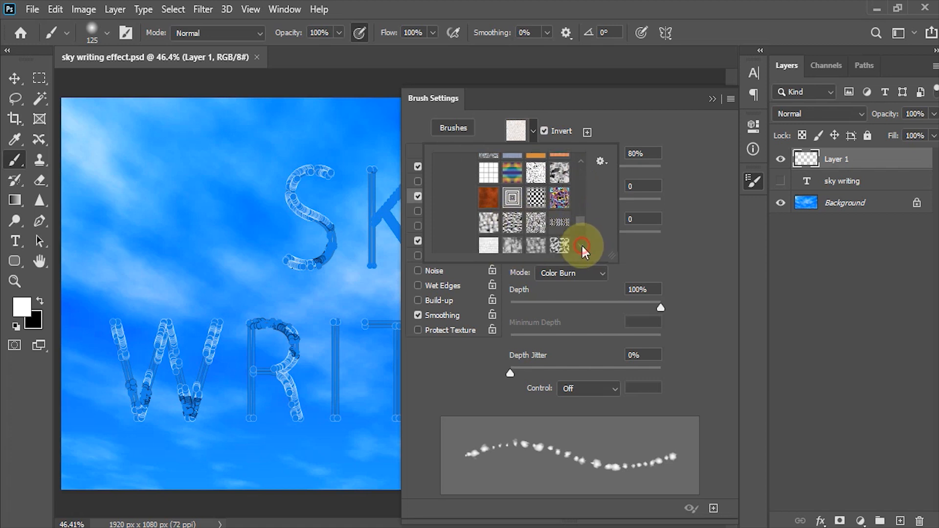
click(581, 245)
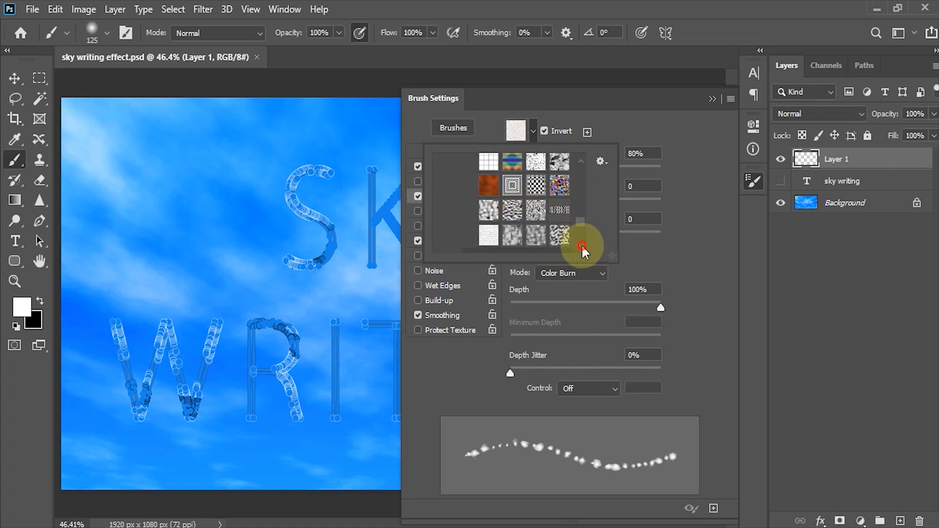
click(513, 236)
click(668, 127)
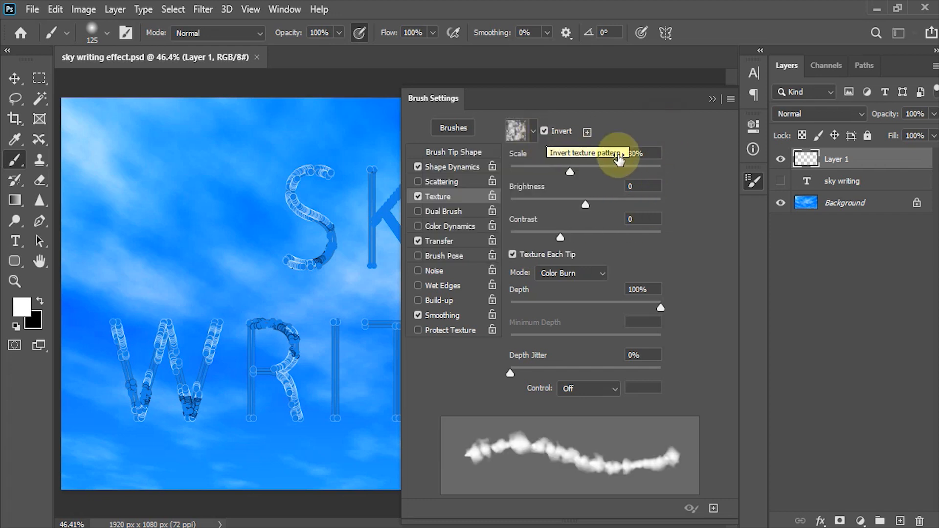
- Set the brush texture's scale to 160% and its mode to Color Burn
click(635, 153)
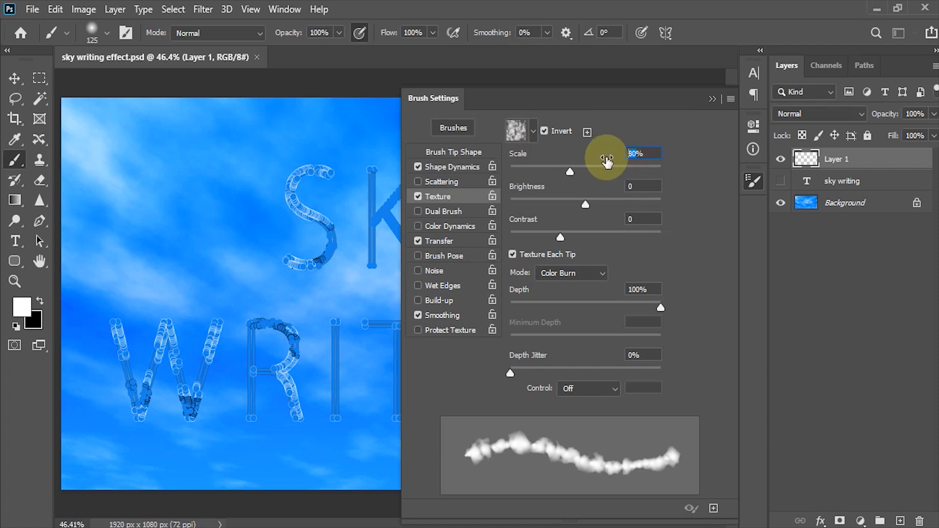
text(160)
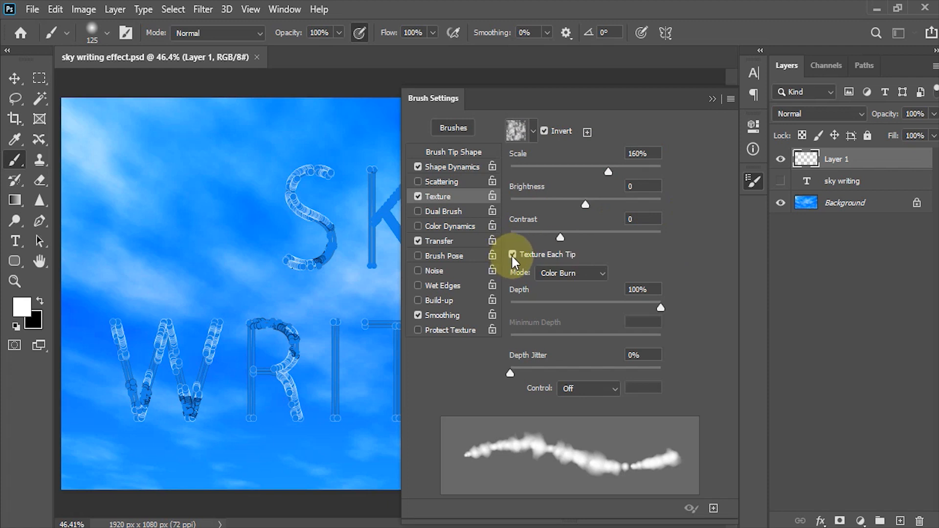
click(603, 278)
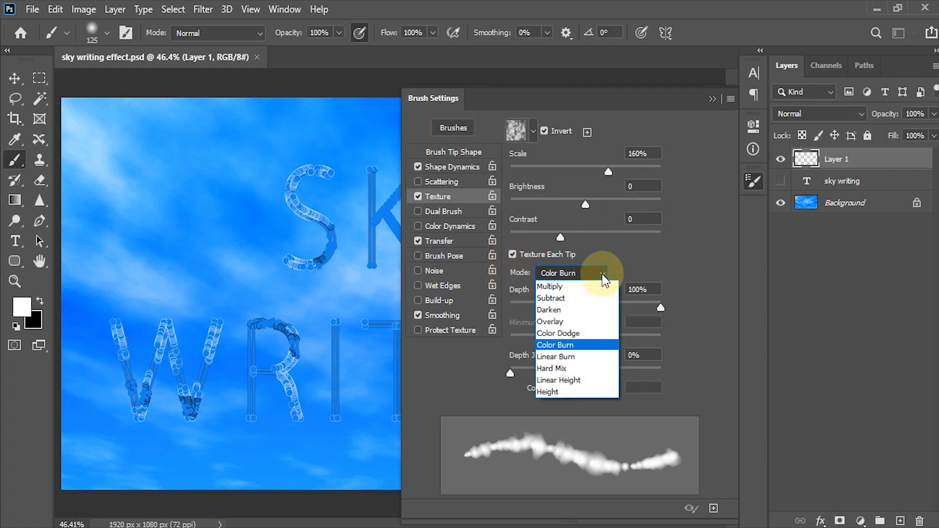
click(568, 346)
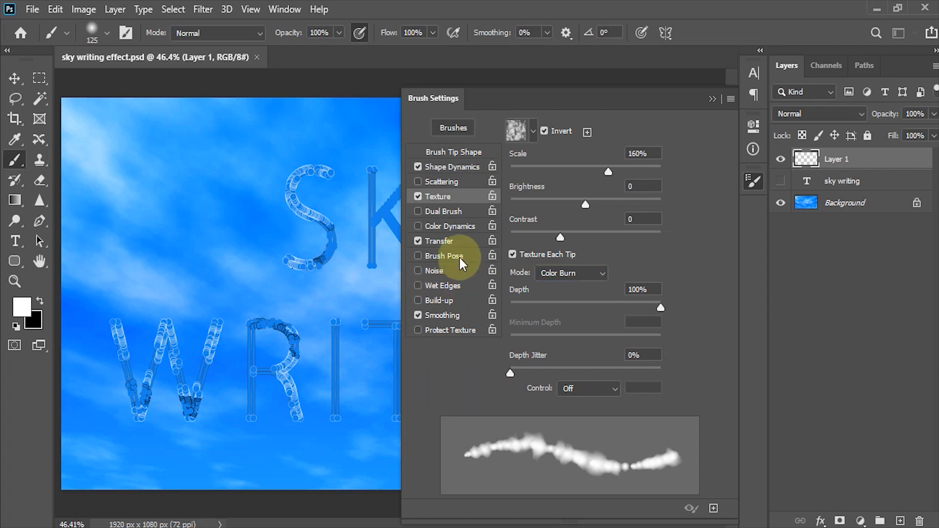
- Configure the brush's Transfer settings with 20% Opacity Jitter, its control off, and 50% Flow Jitter, and close the brush settings
click(440, 241)
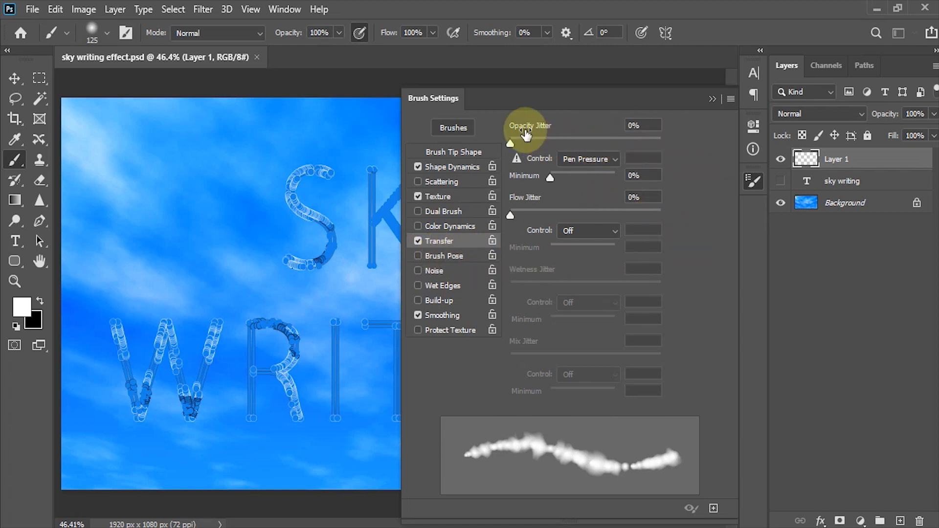
click(638, 125)
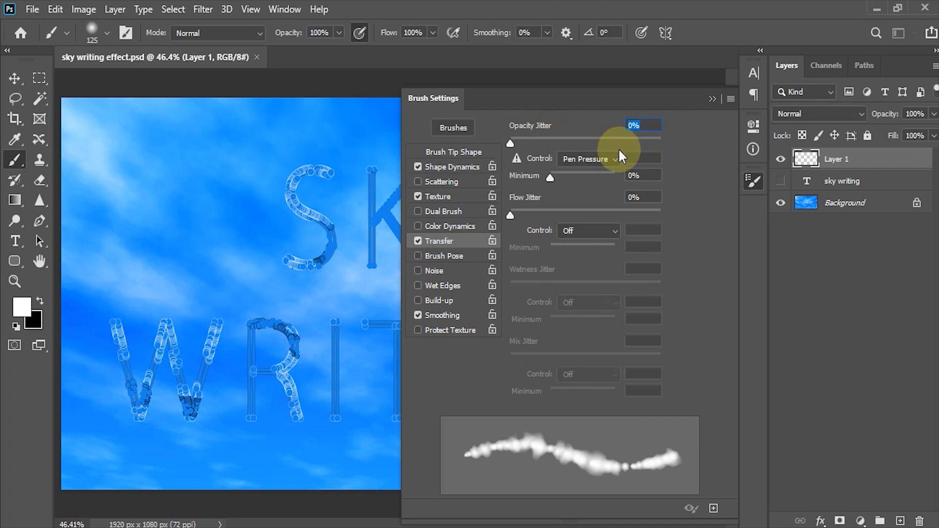
text(20)
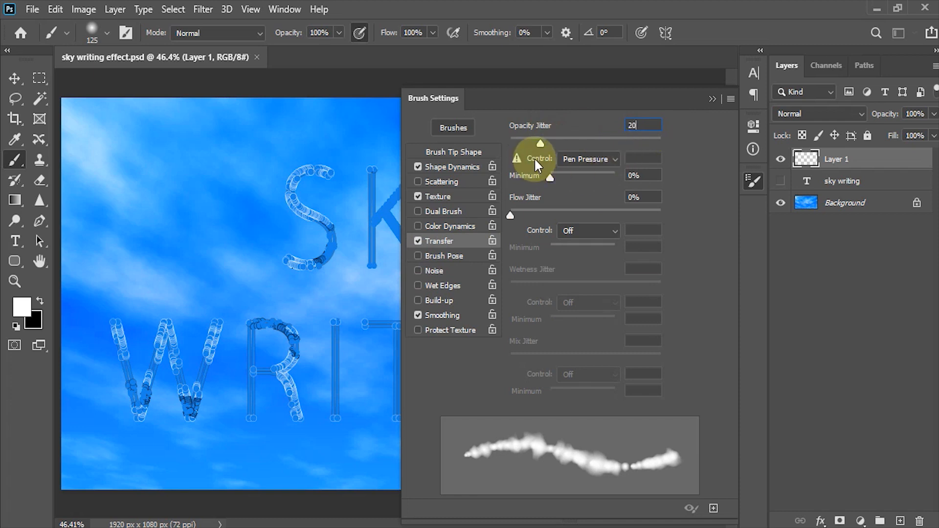
click(615, 158)
click(580, 170)
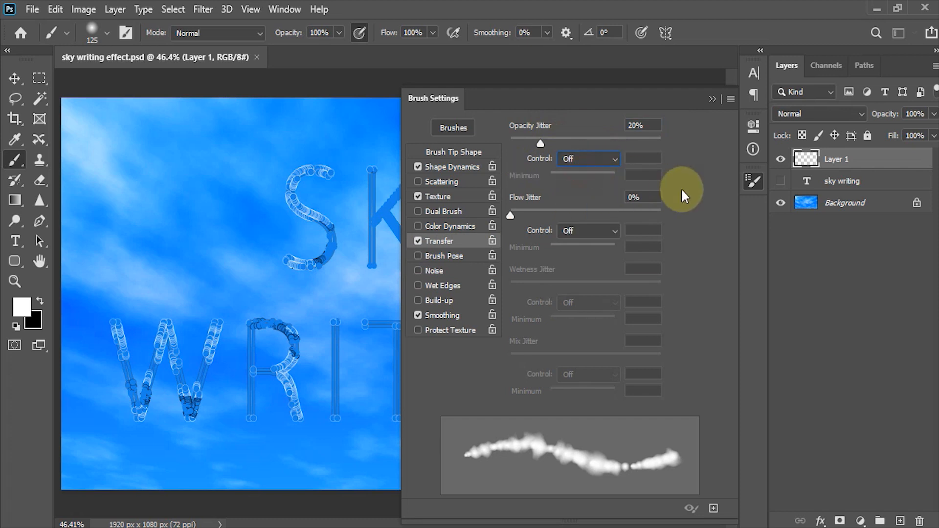
click(643, 196)
text(50)
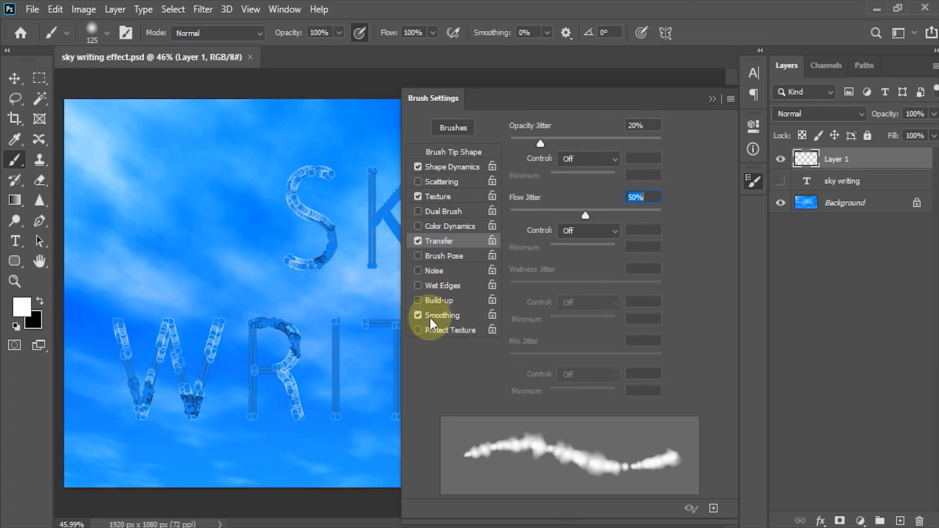
click(711, 99)
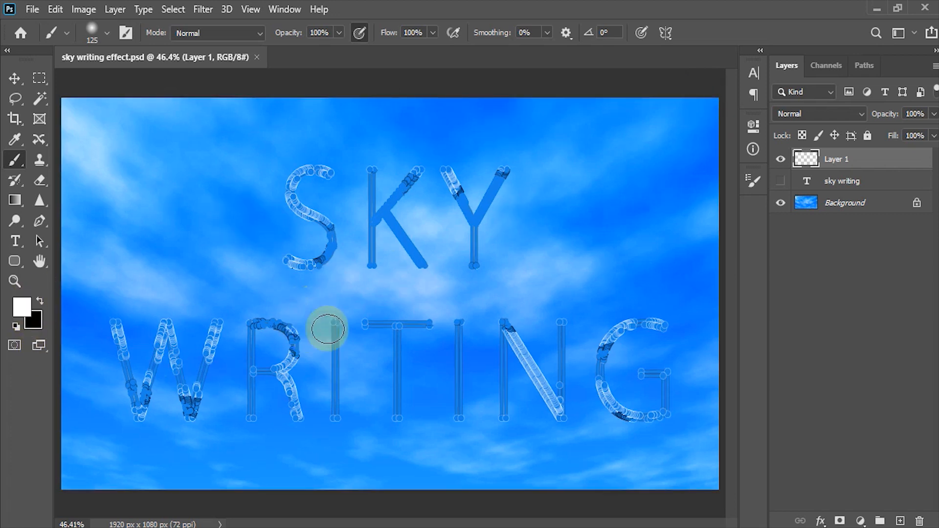
- Stroke the work path with the Brush tool without simulated pressure, and deselect the path
click(865, 68)
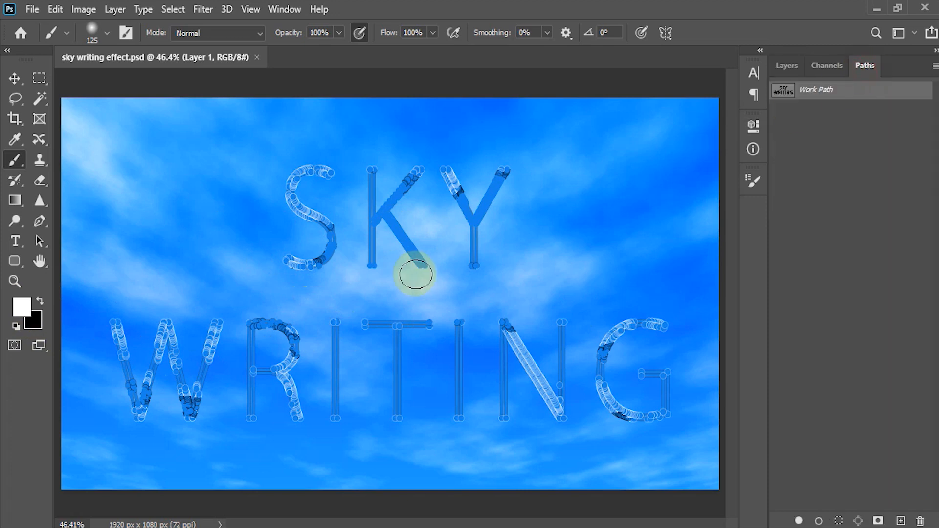
click(936, 65)
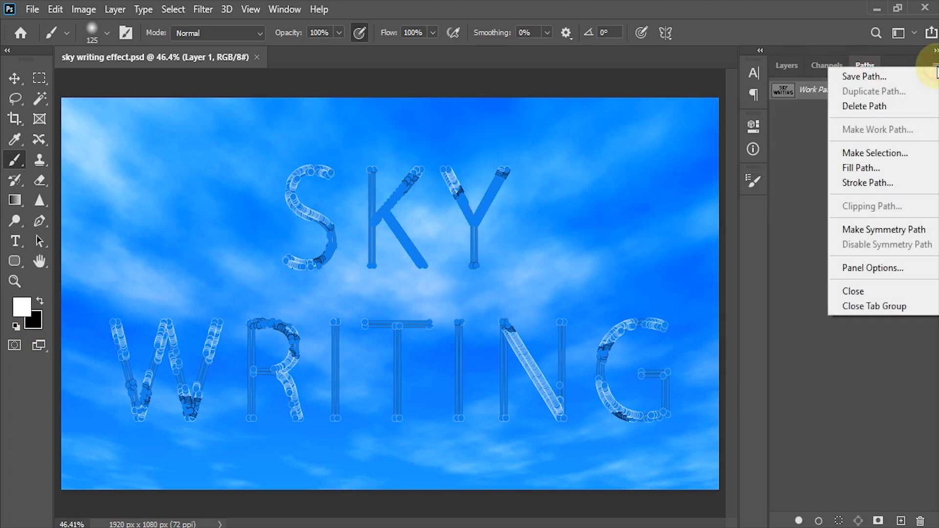
click(856, 183)
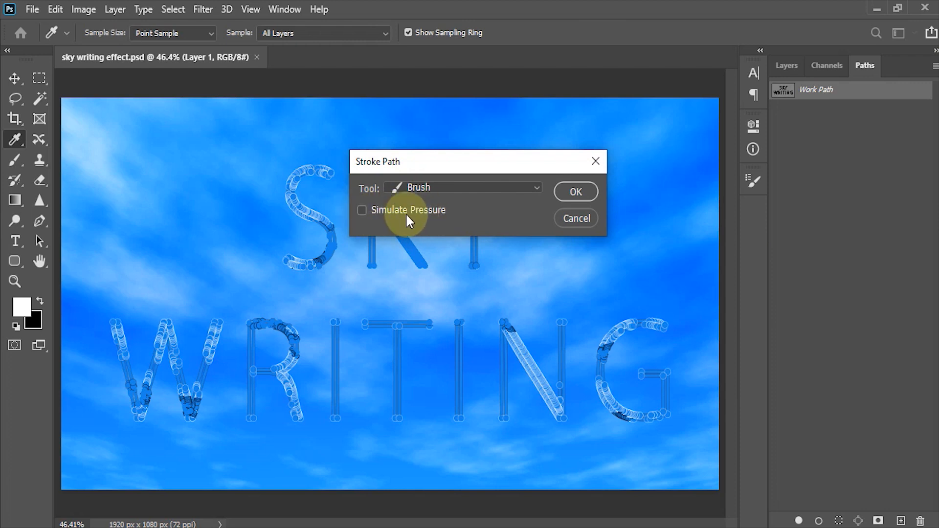
click(568, 192)
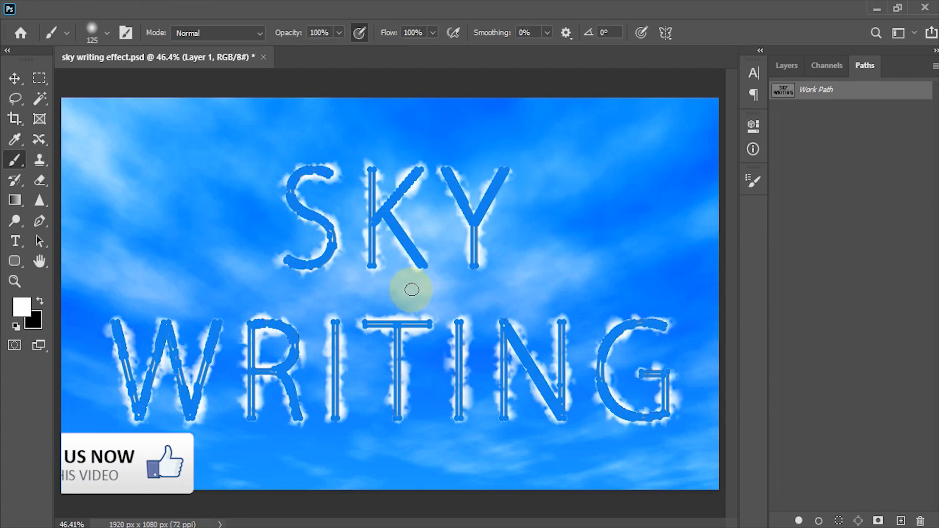
click(870, 205)
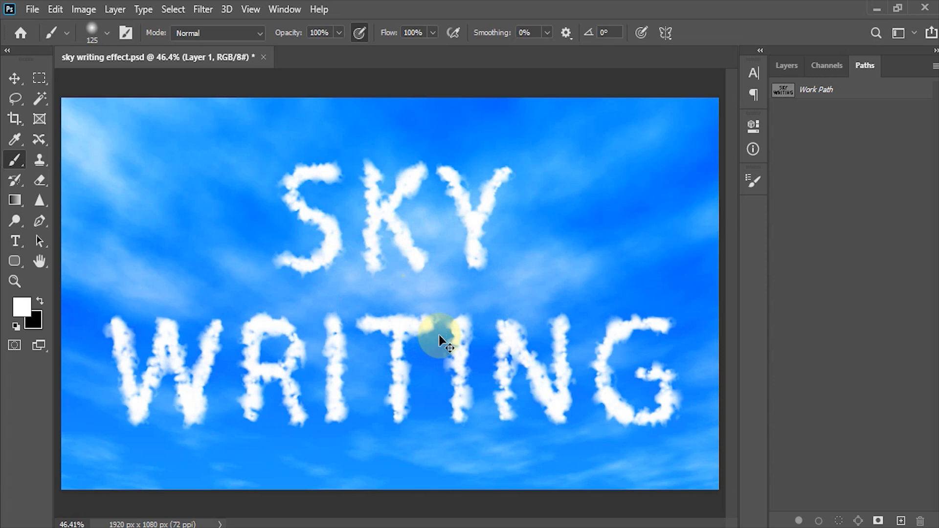
- Free-transform the cloud lettering in perspective, widening its upper edge symmetrically beyond the canvas to about 158% width with about -33° horizontal skew
key(ctrl+t)
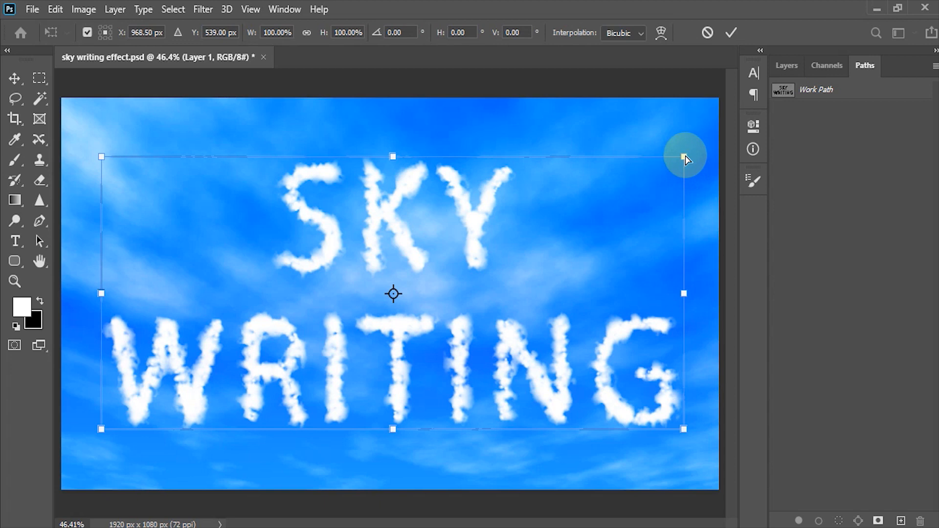
drag(685, 157, 799, 152)
key(ctrl+0)
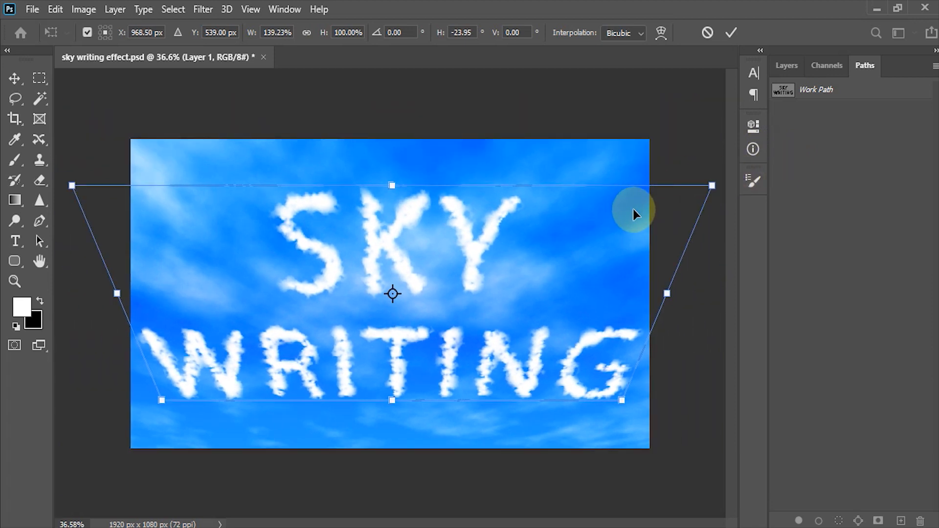
key(ctrl+minus)
key(ctrl+minus)
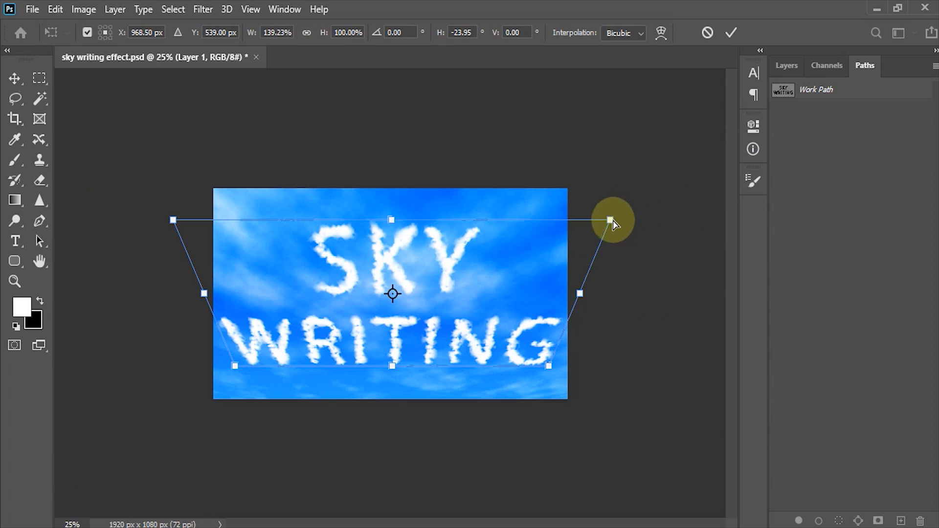
drag(612, 220, 642, 221)
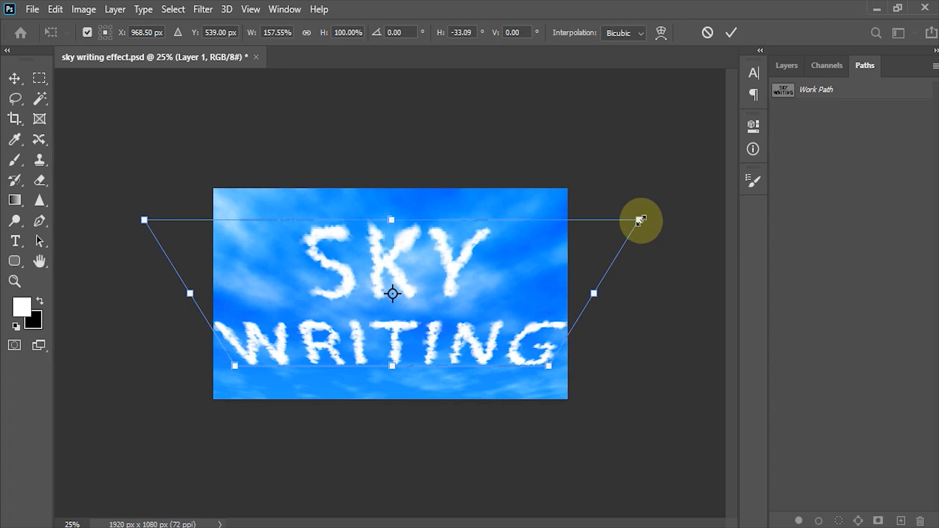
- Scale the perspective lettering down to about 137% width and 87% height, move it slightly upward, and apply the transform
drag(641, 220, 610, 238)
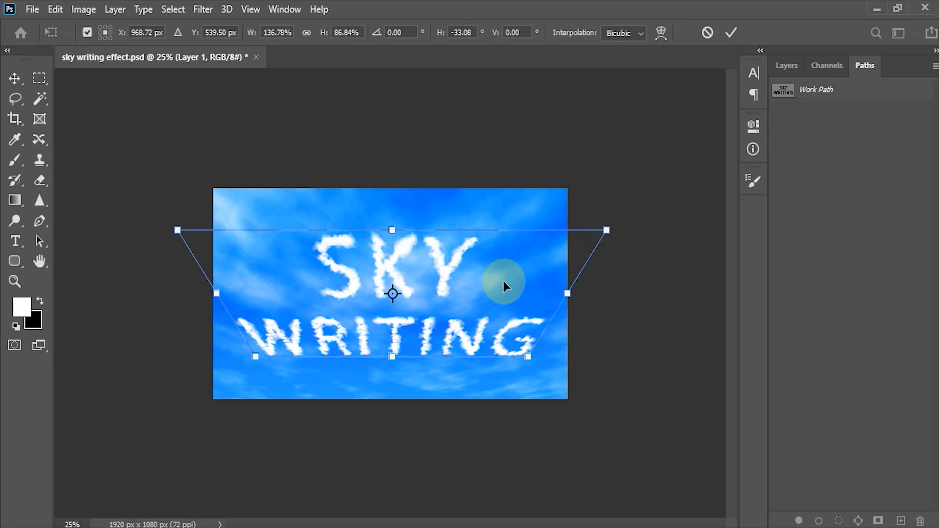
drag(484, 296, 485, 287)
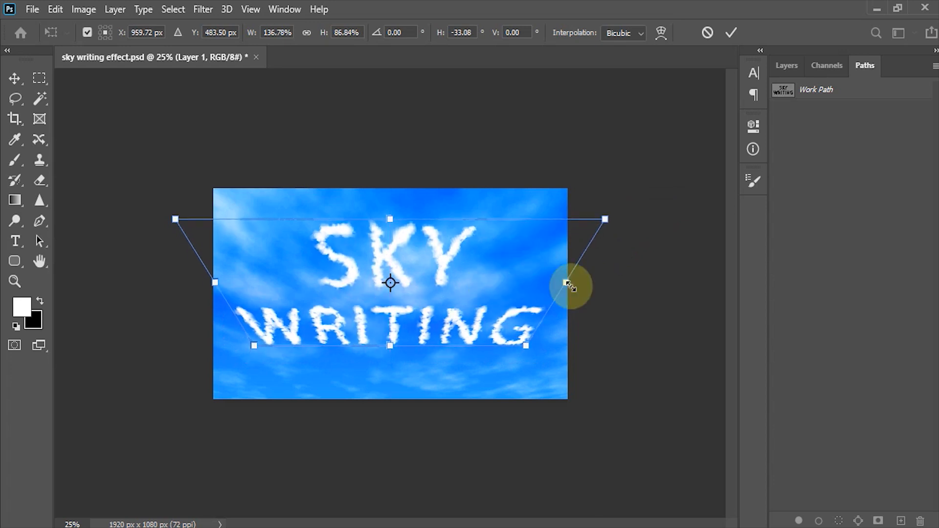
click(732, 33)
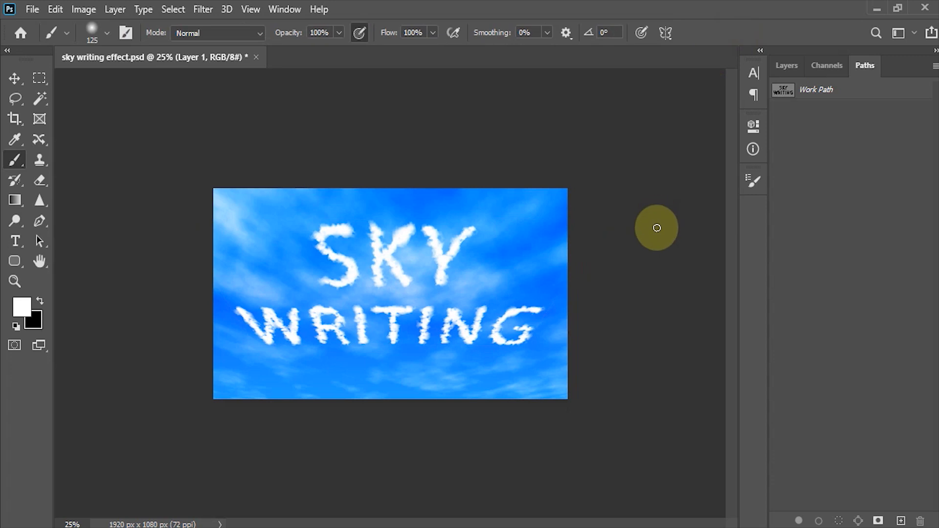
key(ctrl+0)
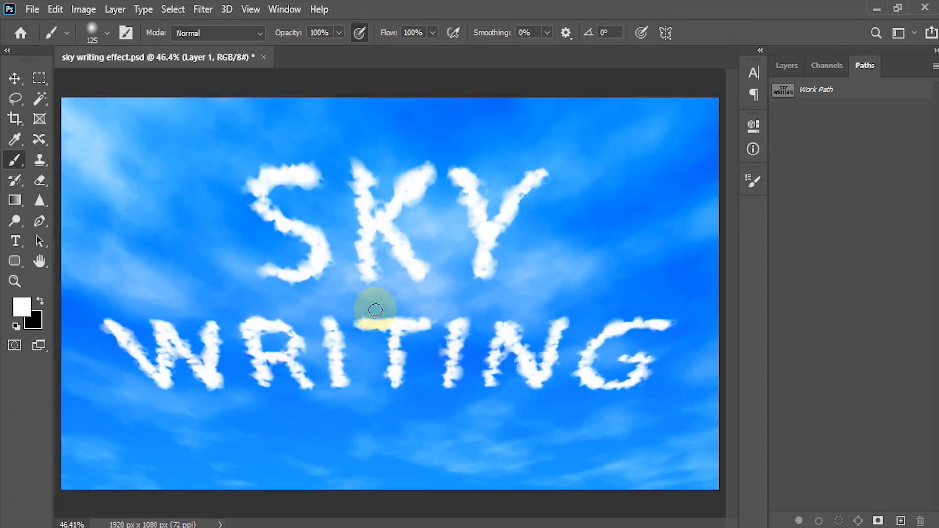
- Convert Layer 1 with the cloud lettering to a smart object and save the document
click(788, 68)
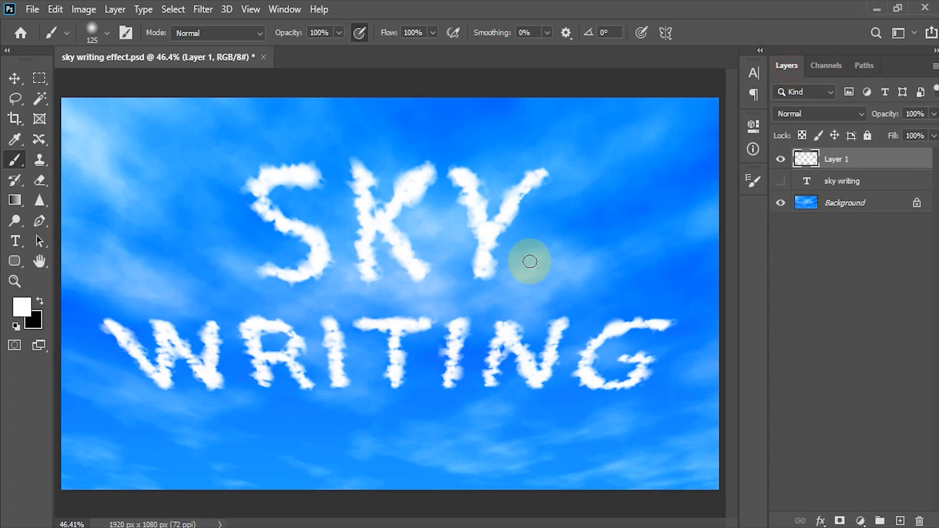
right_click(882, 160)
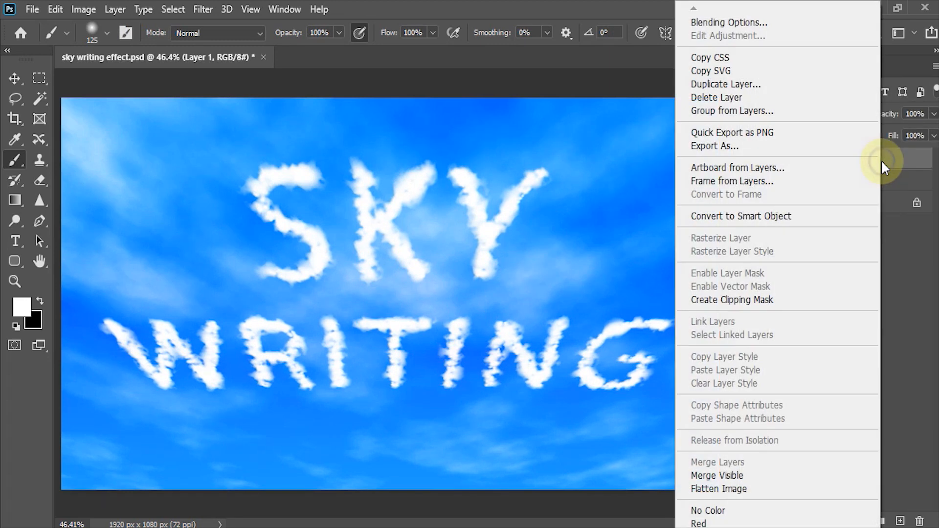
click(748, 216)
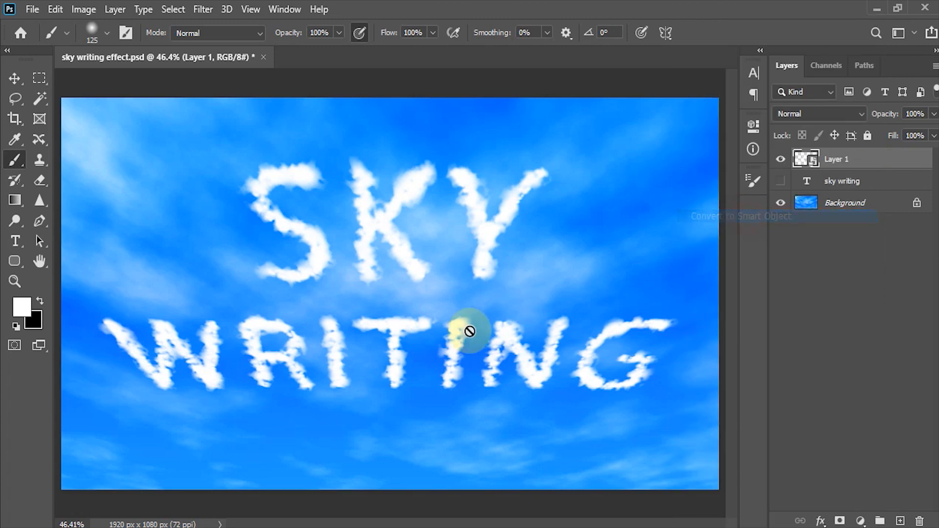
key(v)
key(ctrl+s)
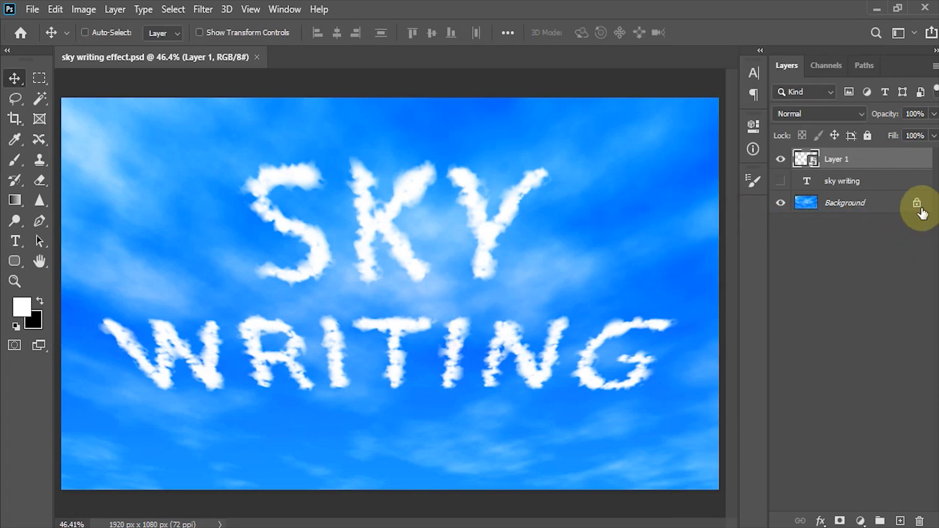
- In Layer 1's Blending Options, split the Underlying Layer's white Blend If slider to 140 / 246
click(901, 161)
double_click(902, 162)
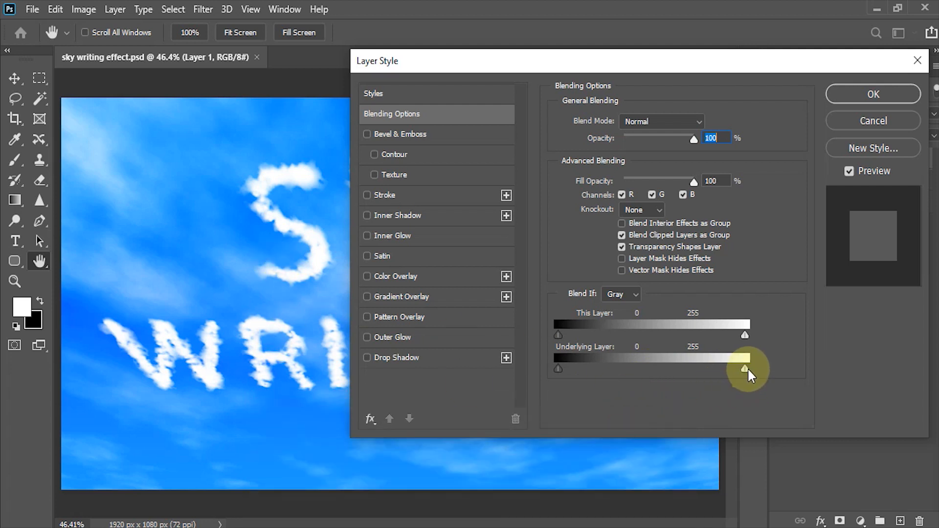
drag(747, 368, 739, 369)
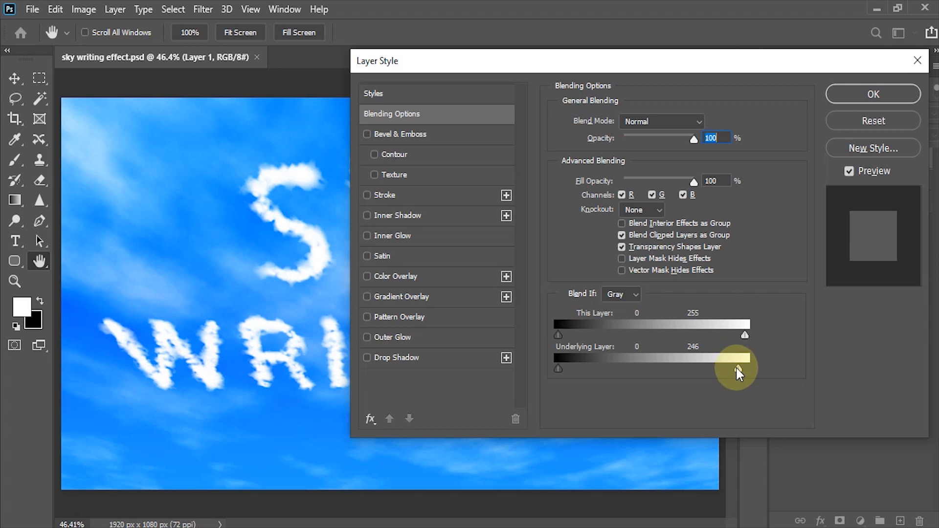
drag(737, 367, 728, 368)
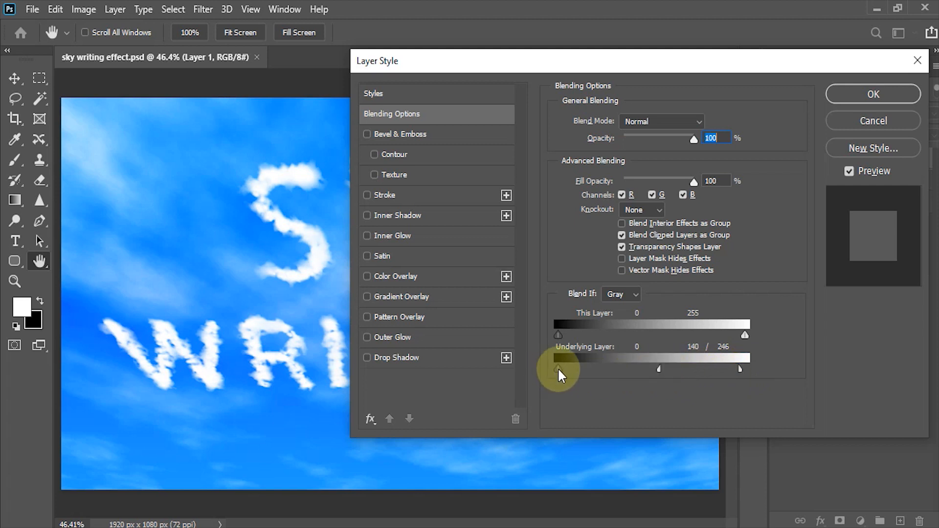
- Split the Underlying Layer's black Blend If slider to about 40 / 129 and apply the layer style
drag(559, 369, 591, 375)
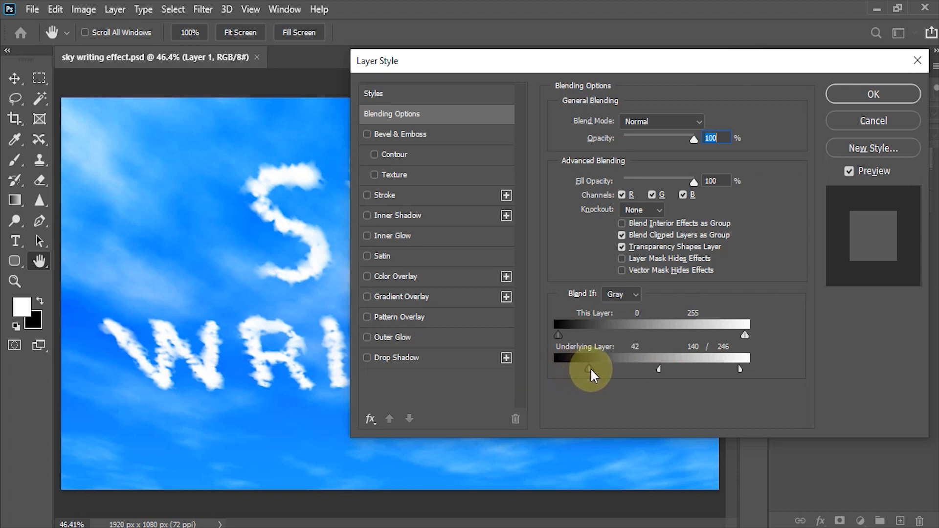
drag(591, 370, 654, 371)
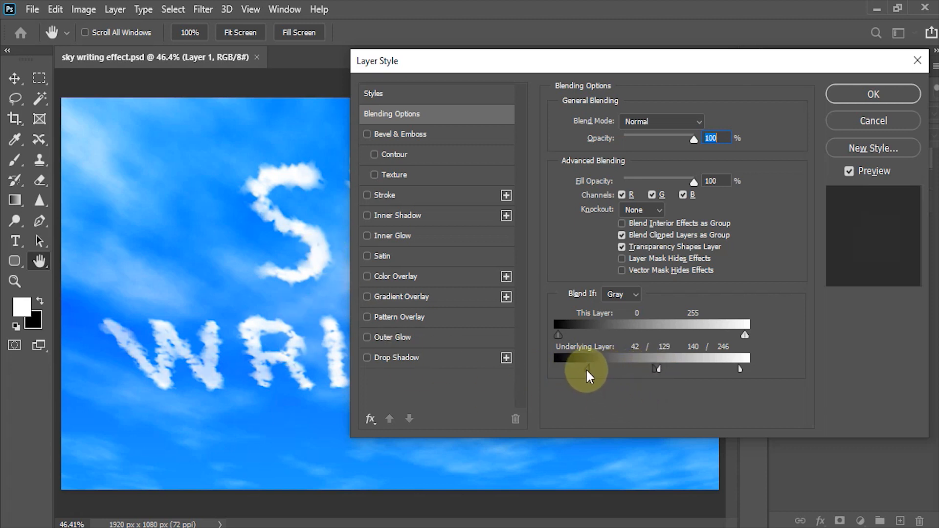
mouse_move(587, 370)
mouse_down()
mouse_move(636, 371)
mouse_move(589, 370)
mouse_up()
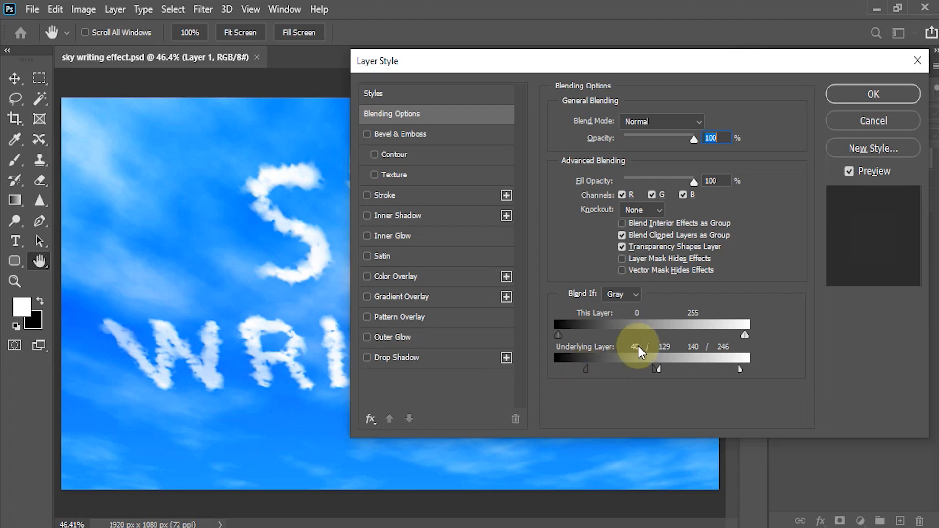
click(854, 94)
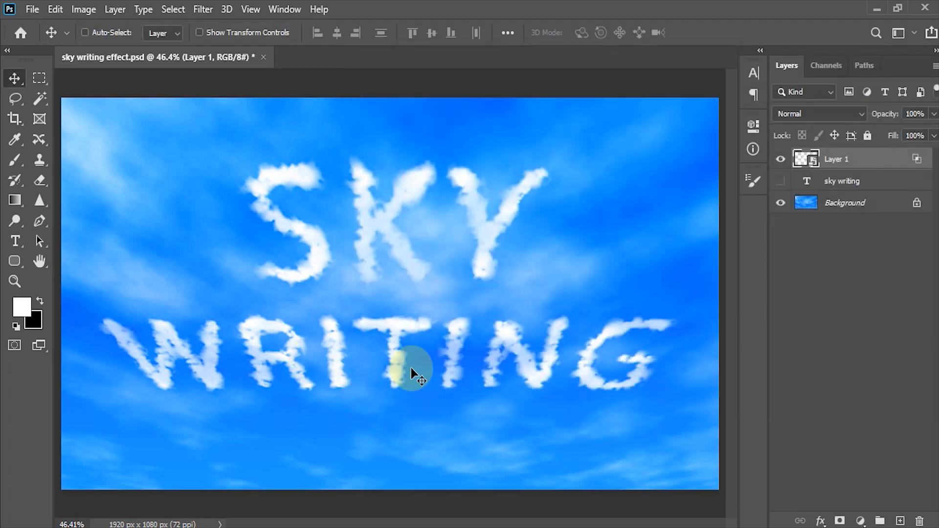
- Apply a Motion Blur smart filter to Layer 1 with a 0° angle and a distance of 10 pixels
click(202, 10)
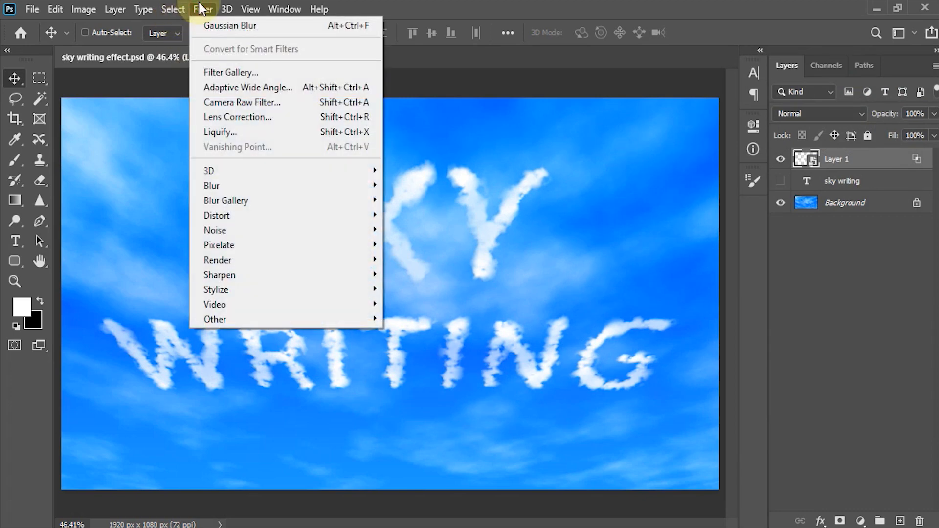
mouse_move(248, 185)
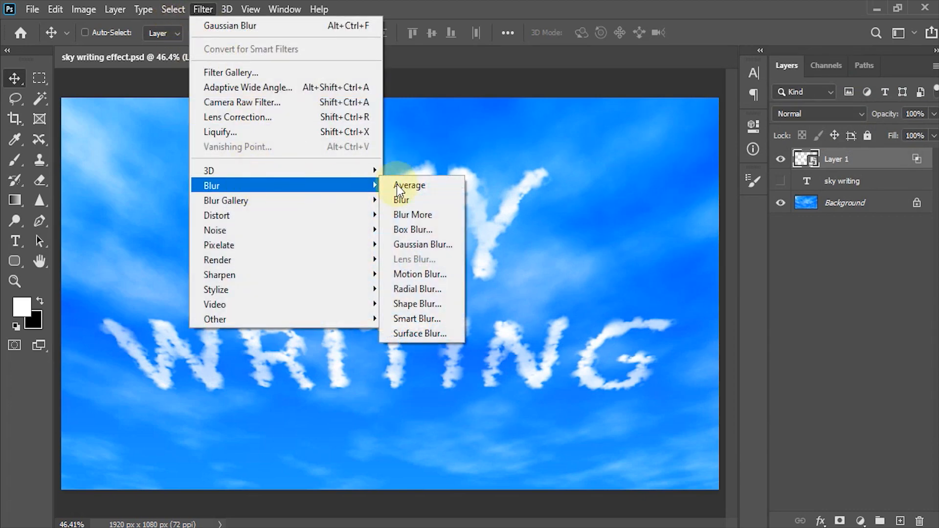
click(411, 274)
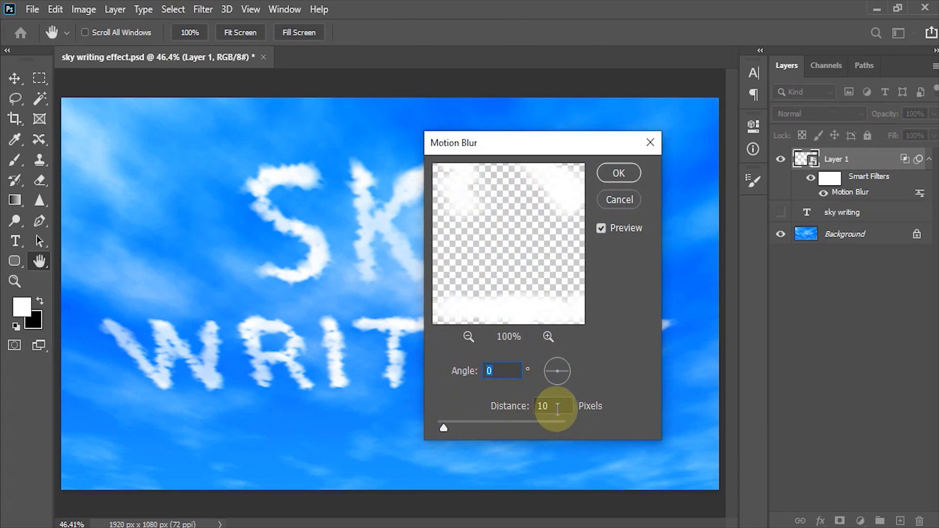
click(531, 406)
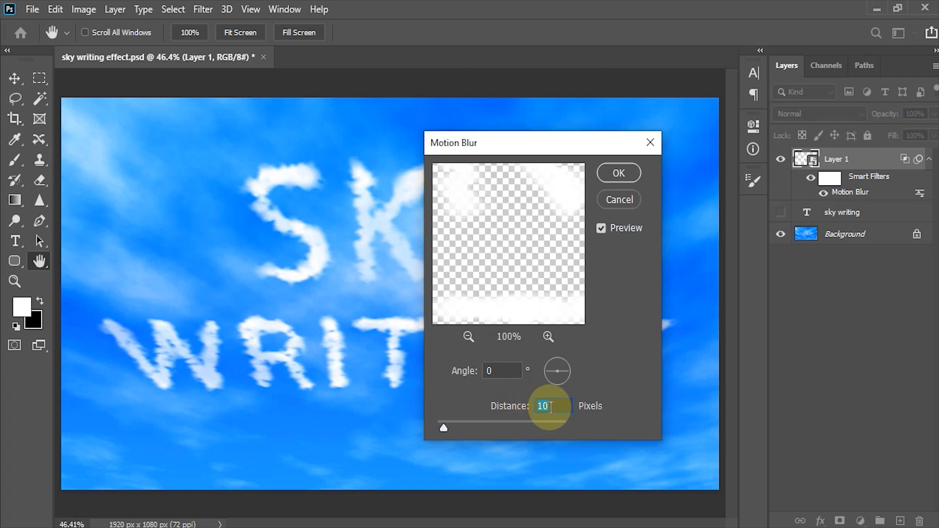
click(617, 172)
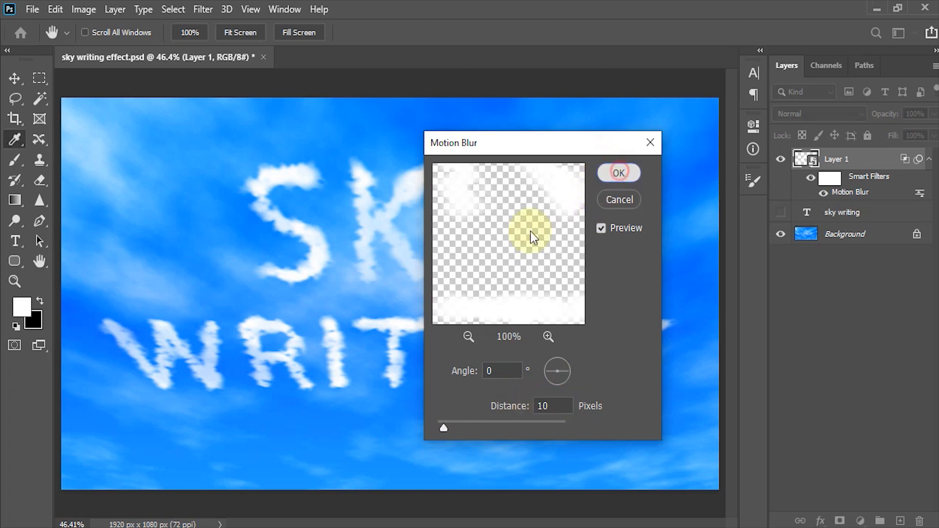
key(v)
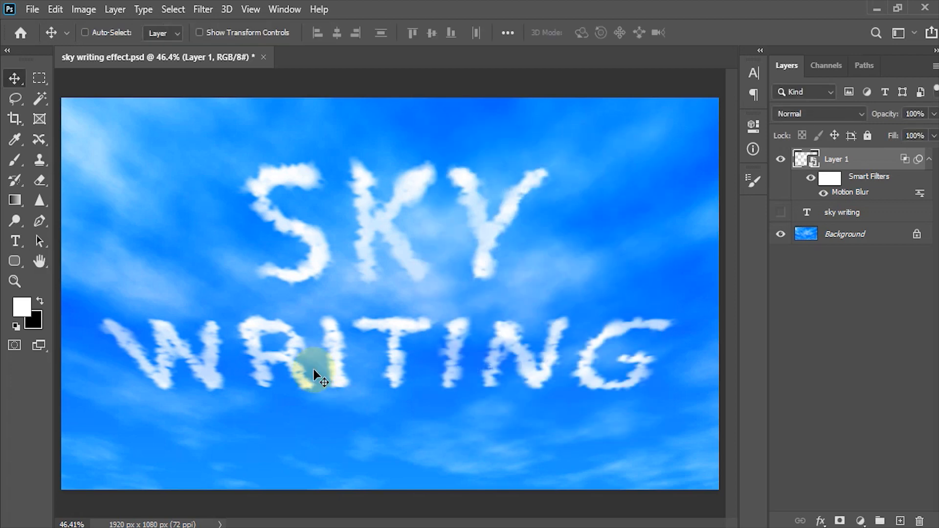
- Apply a Gaussian Blur smart filter to Layer 1 with a radius of 1.5 pixels
click(202, 10)
mouse_move(243, 179)
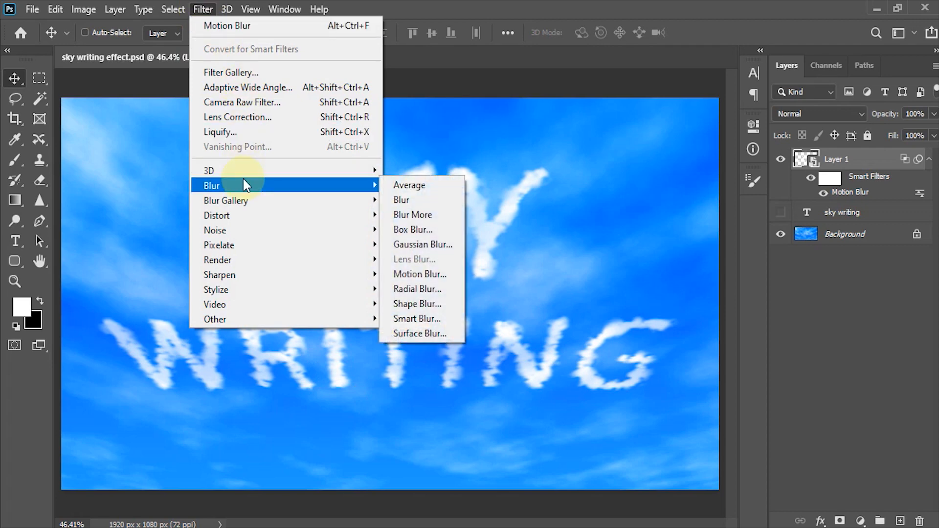
click(425, 244)
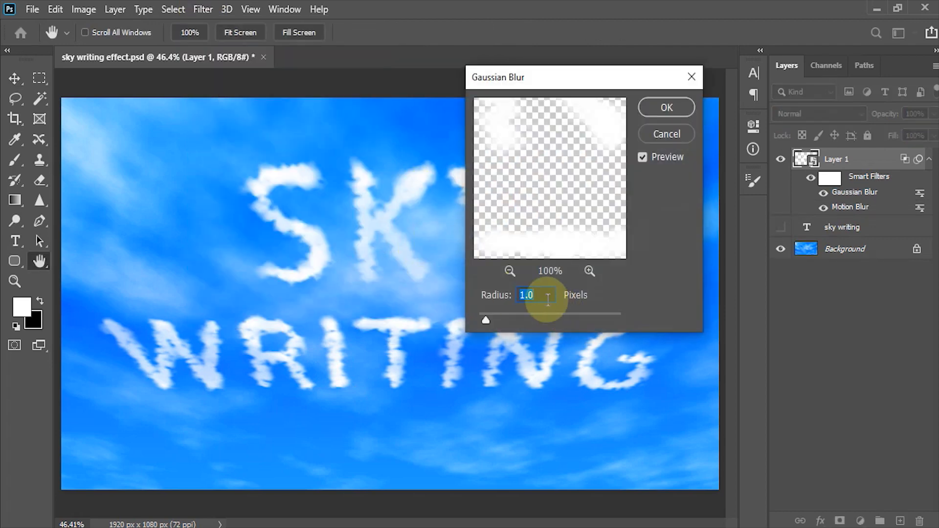
text(1.5)
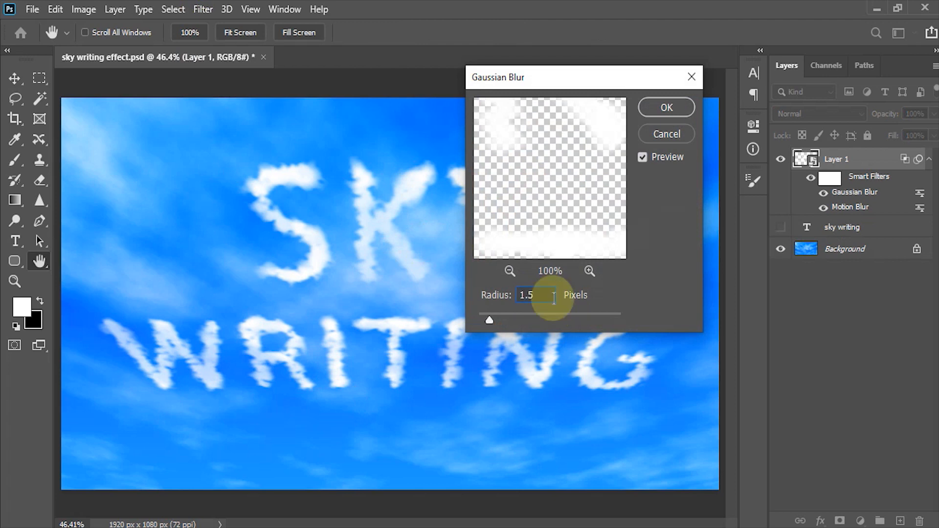
click(679, 109)
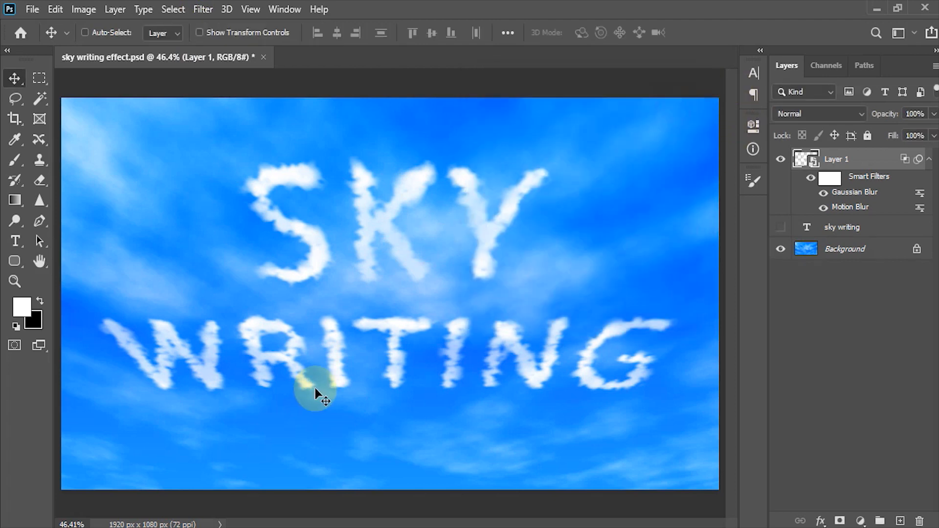